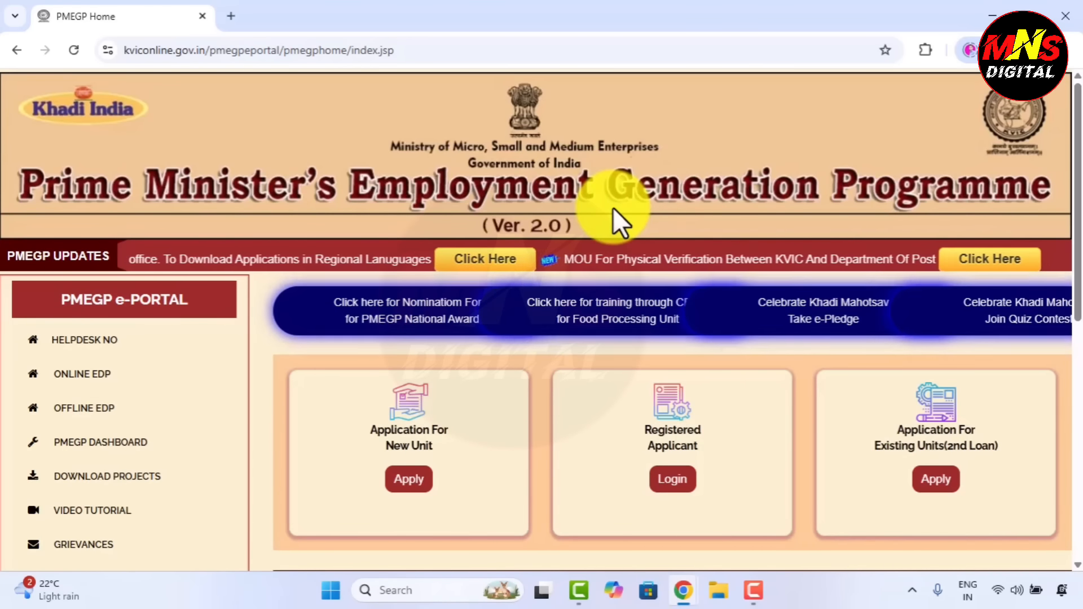
# Start an Application For New Unit and accept the Margin Money declaration.
pyautogui.scroll(-4, 604, 231)
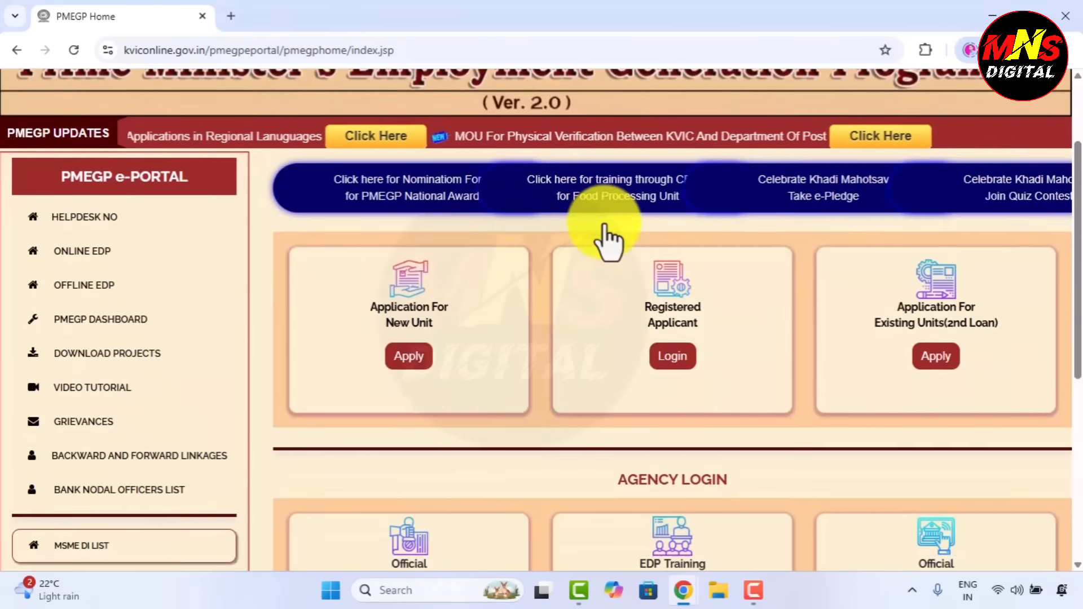
pyautogui.scroll(3, 336, 248)
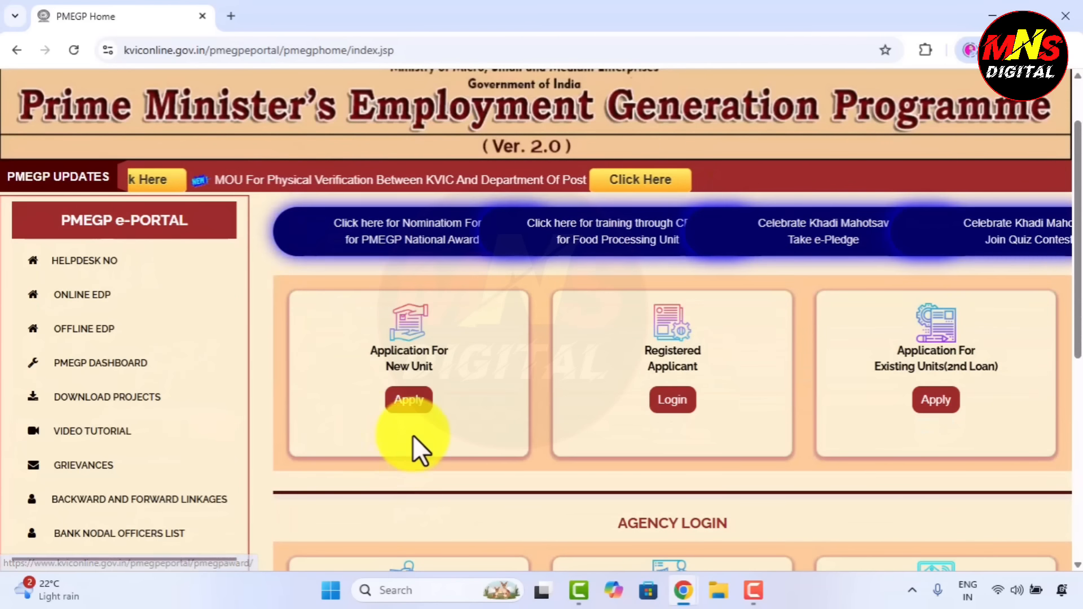
pyautogui.click(402, 401)
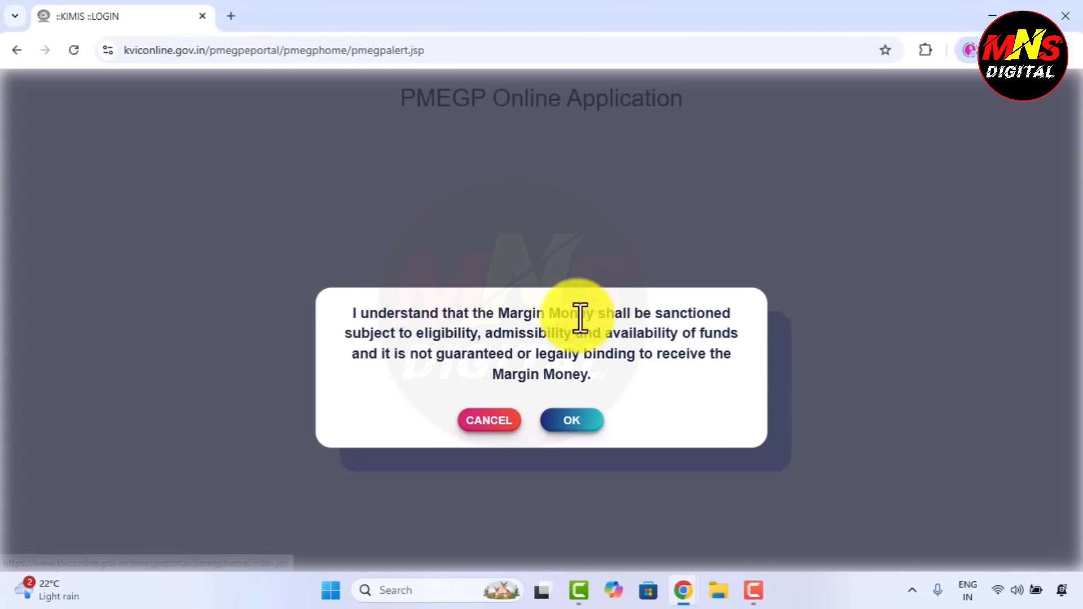
pyautogui.click(571, 424)
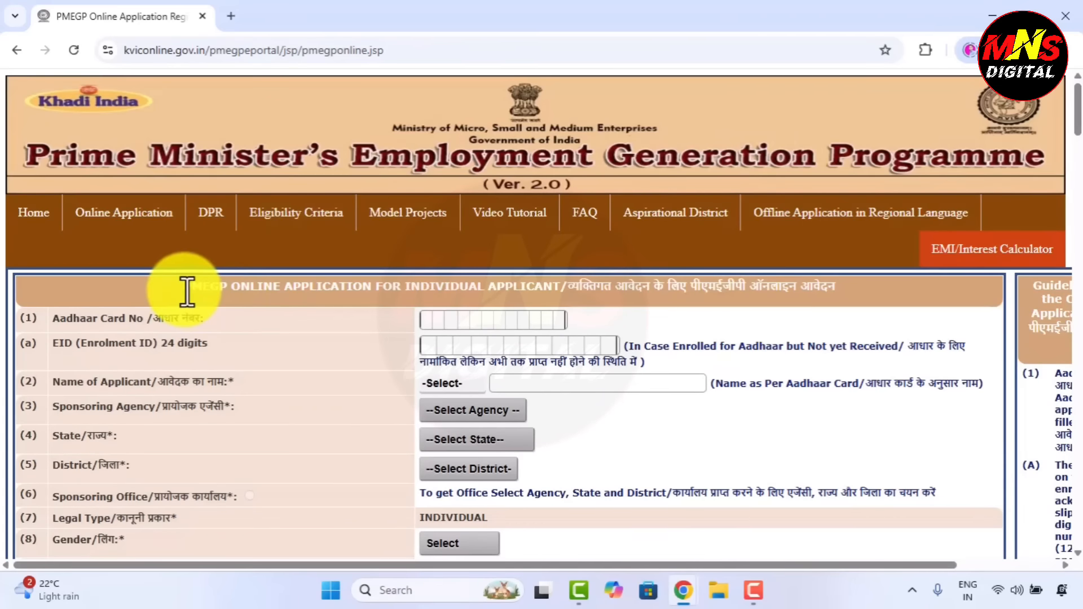
# Set the applicant's title to Shri, pointing out the heading, Aadhaar and name fields.
pyautogui.moveTo(183, 286); pyautogui.dragTo(822, 307)
pyautogui.click(788, 318)
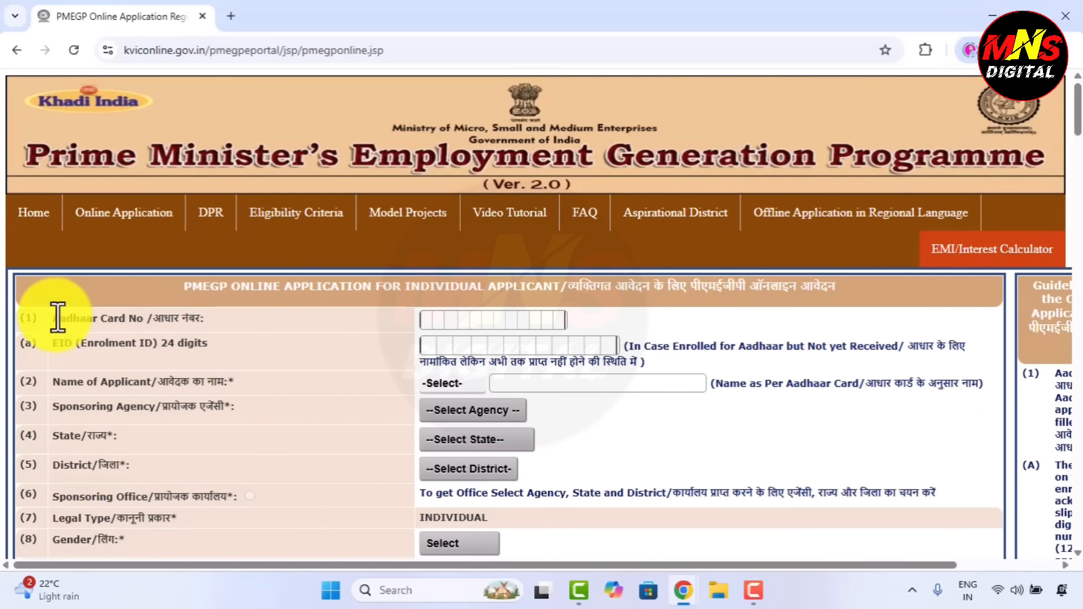
pyautogui.click(587, 316)
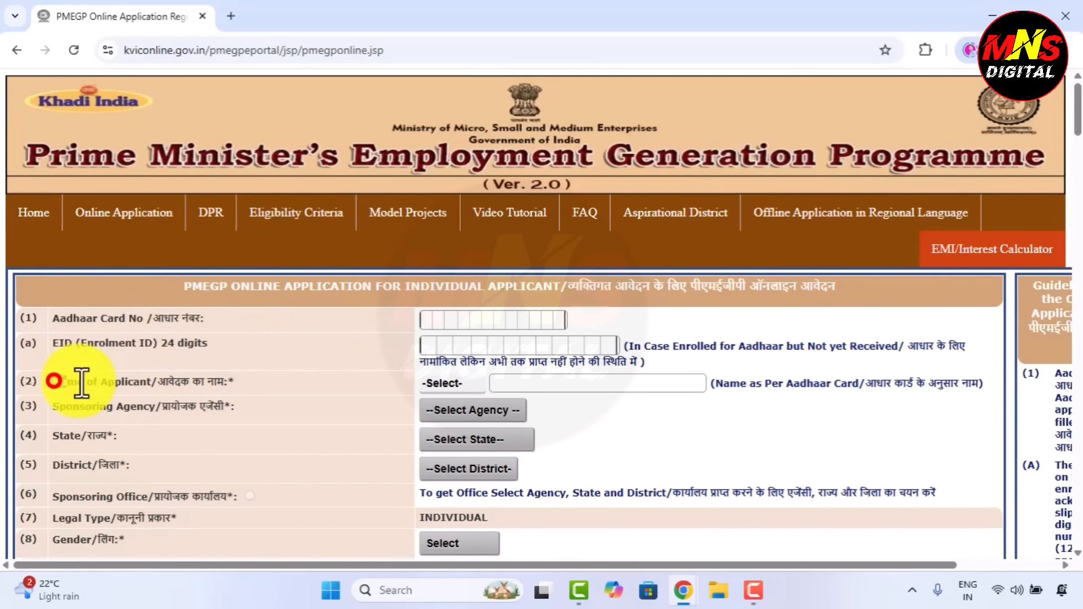
pyautogui.moveTo(82, 383); pyautogui.dragTo(269, 385)
pyautogui.click(269, 385)
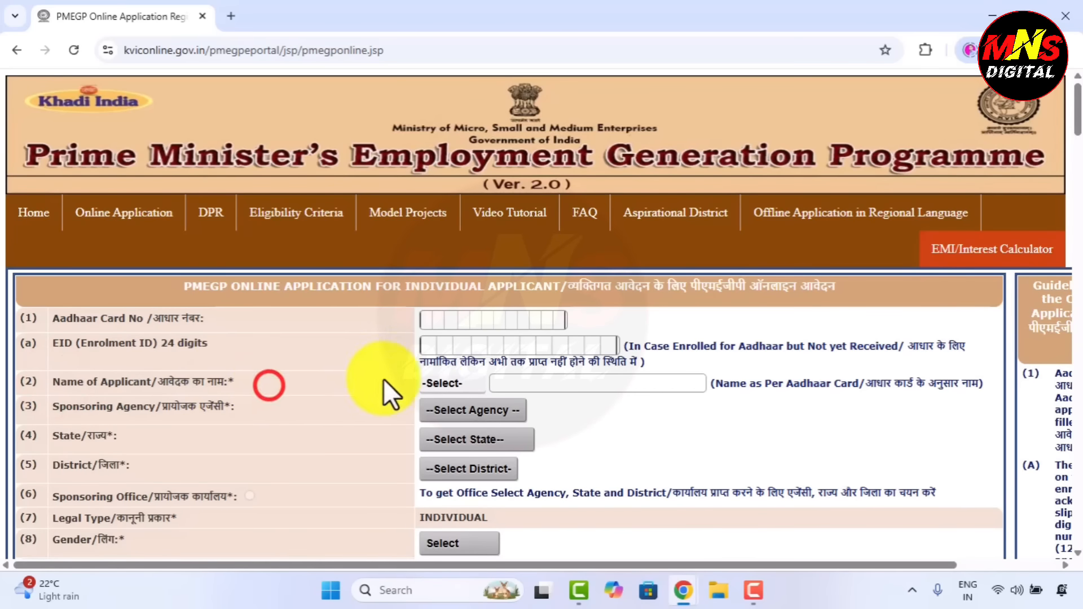
pyautogui.click(441, 382)
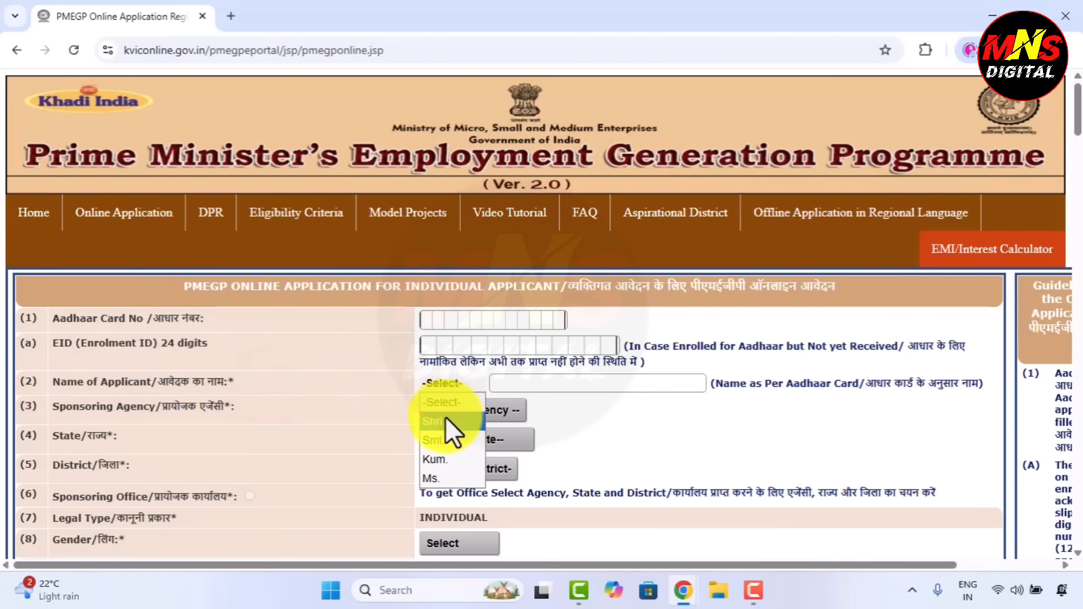
pyautogui.click(445, 420)
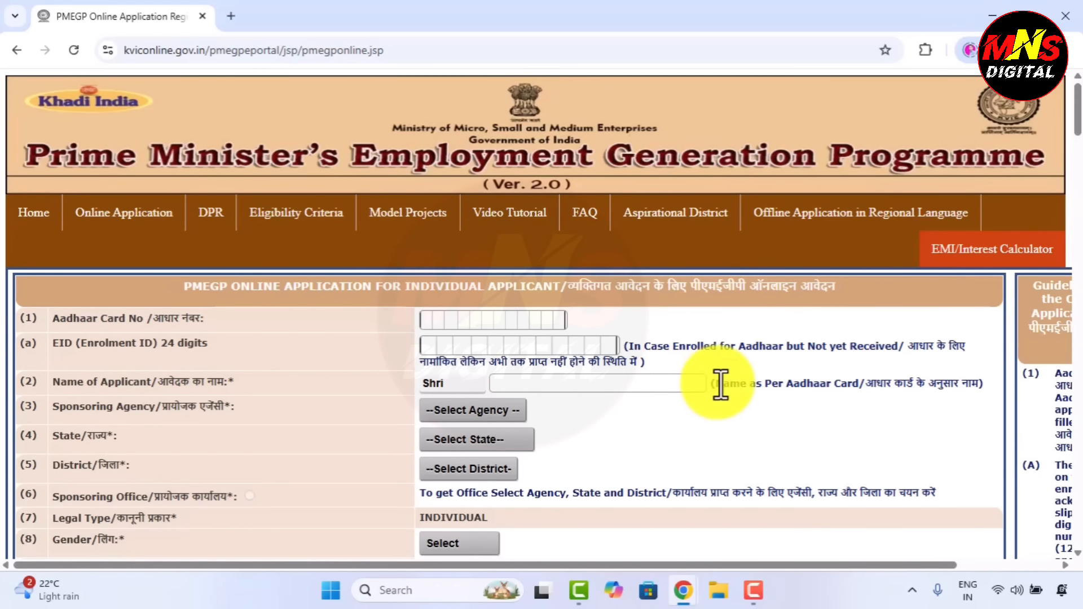
pyautogui.moveTo(715, 383); pyautogui.dragTo(942, 383)
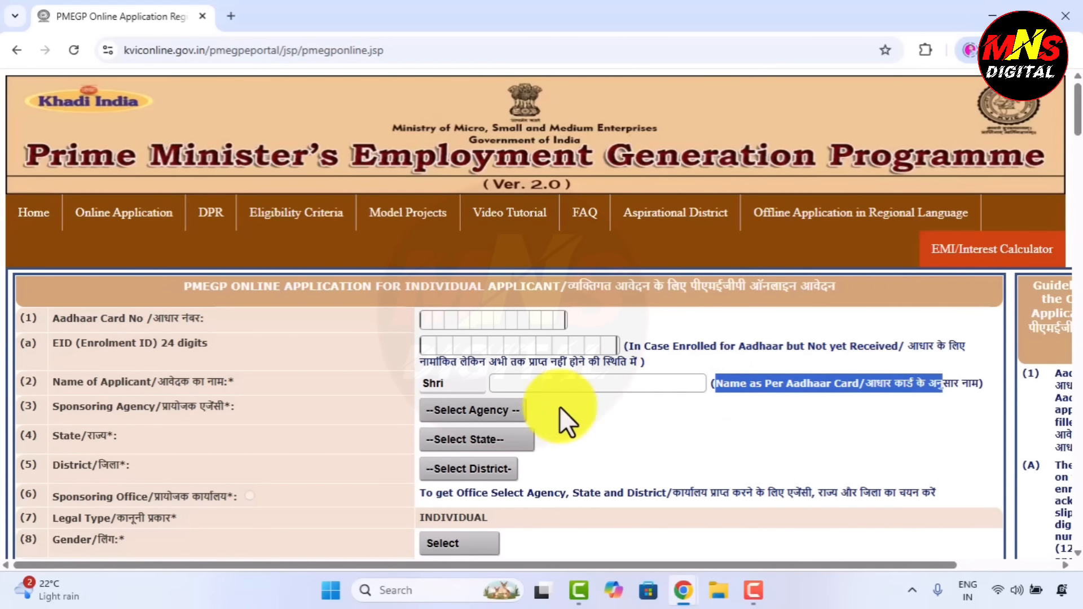
pyautogui.click(607, 422)
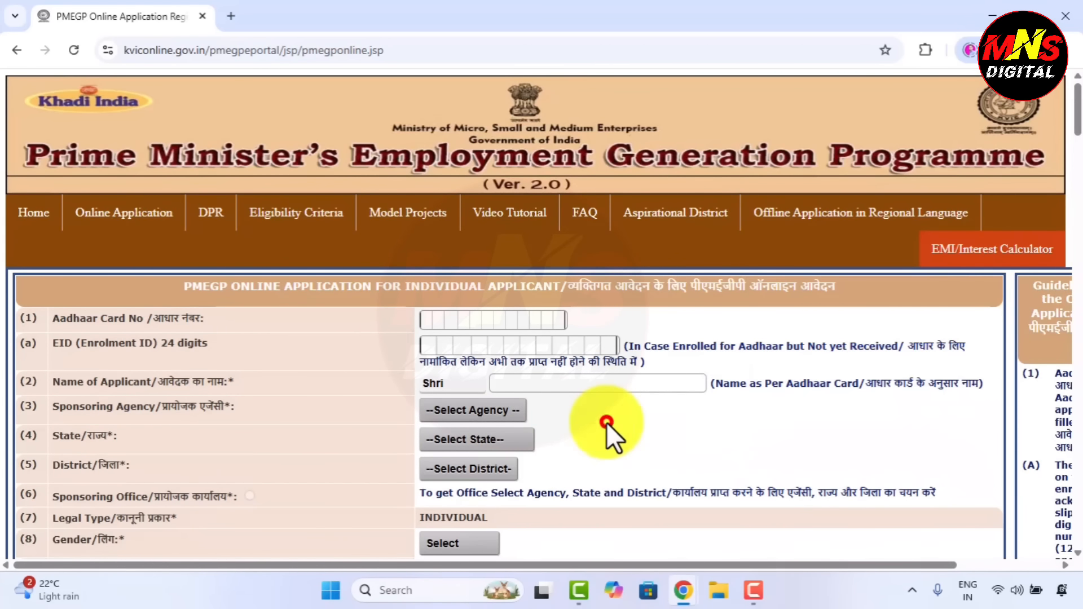
# Choose KVIC as the sponsoring agency and Madhya Pradesh as the state.
pyautogui.click(477, 410)
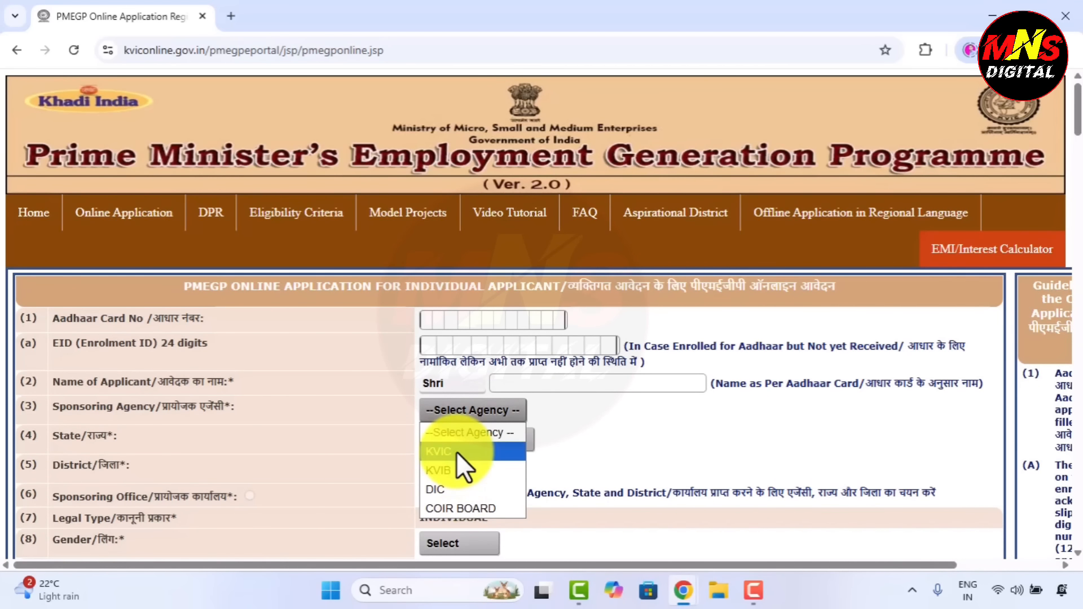
pyautogui.click(455, 452)
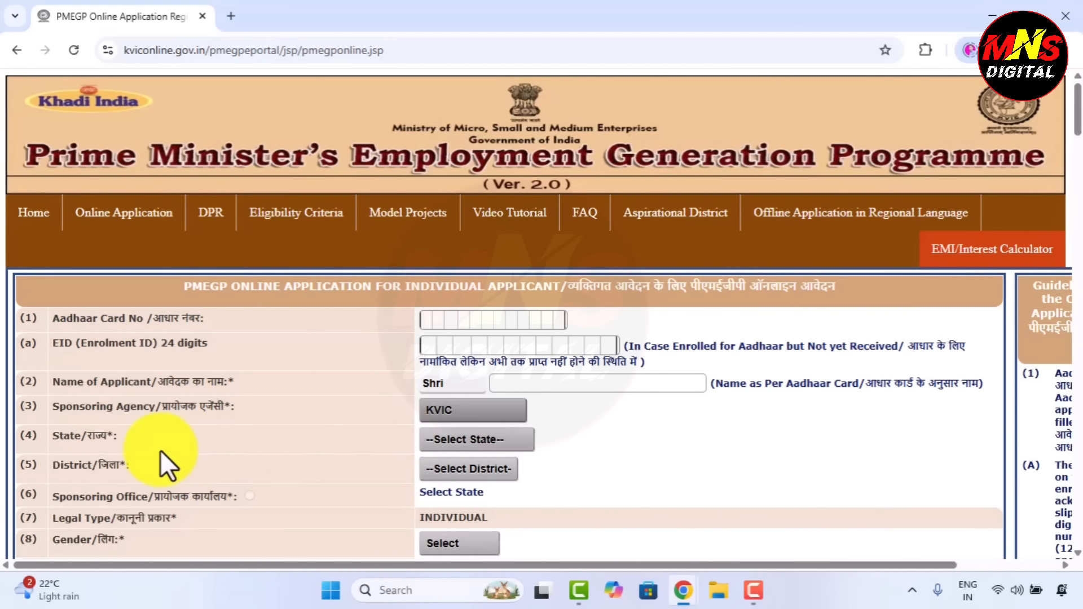
pyautogui.click(446, 448)
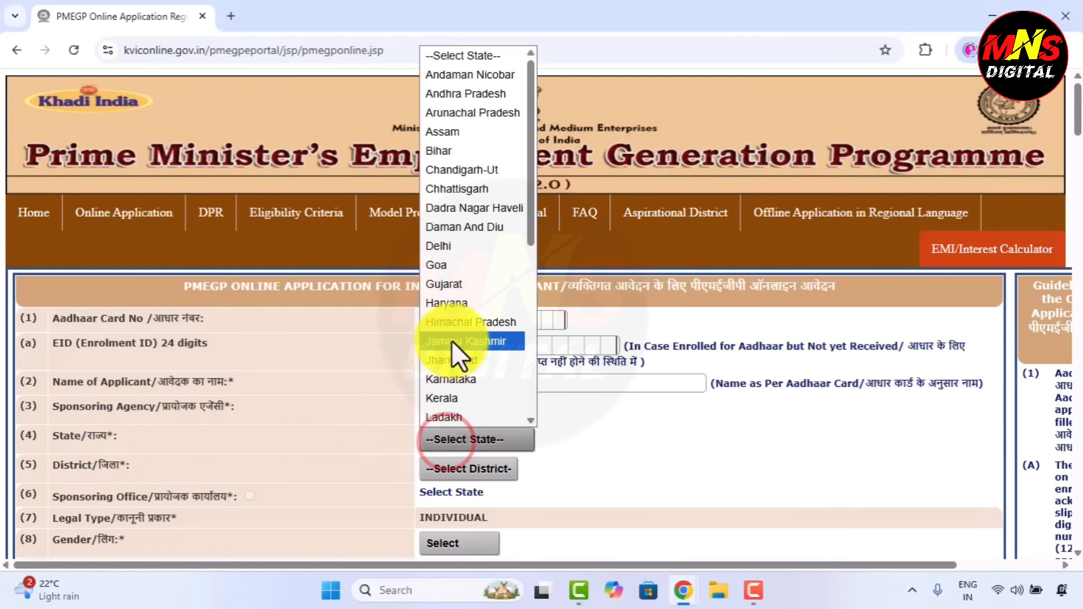
pyautogui.scroll(-3, 451, 341)
pyautogui.click(471, 294)
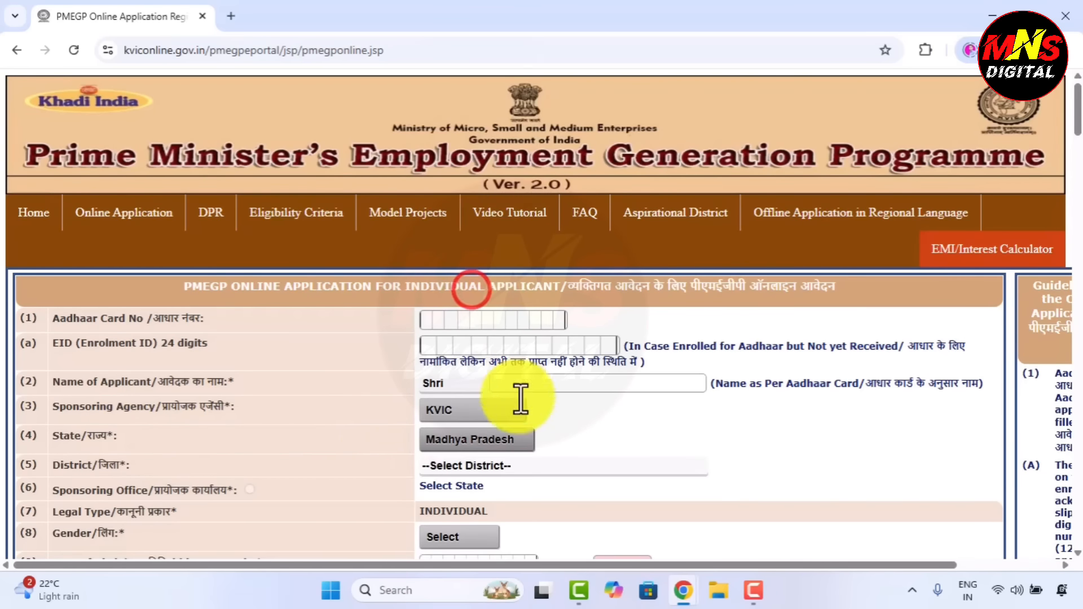
pyautogui.click(507, 465)
pyautogui.scroll(-8, 476, 404)
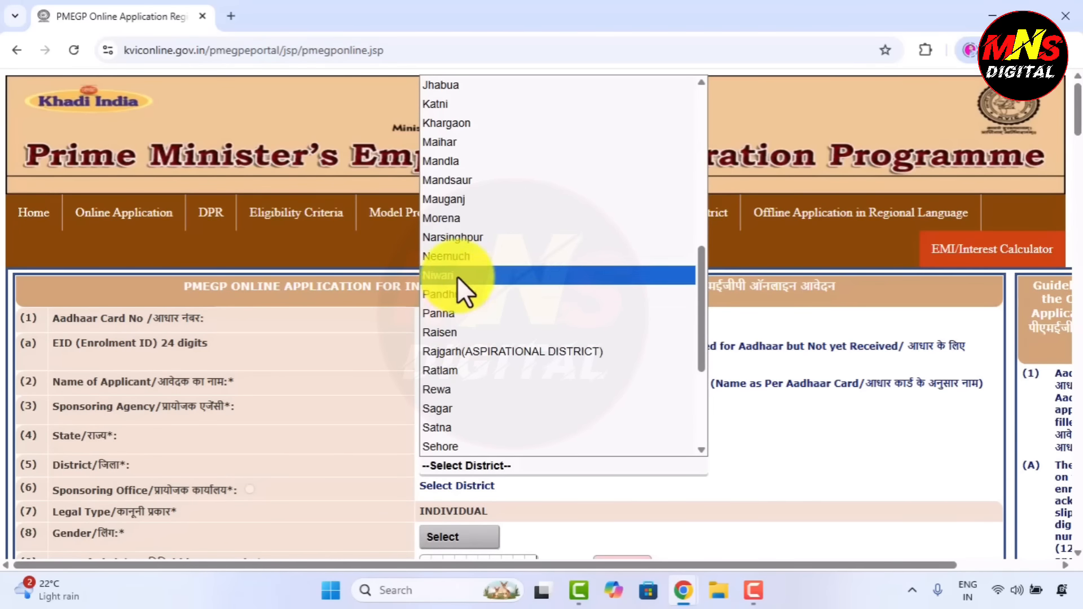
# Select State Office as the sponsoring office and set gender to Male.
pyautogui.scroll(3, 453, 340)
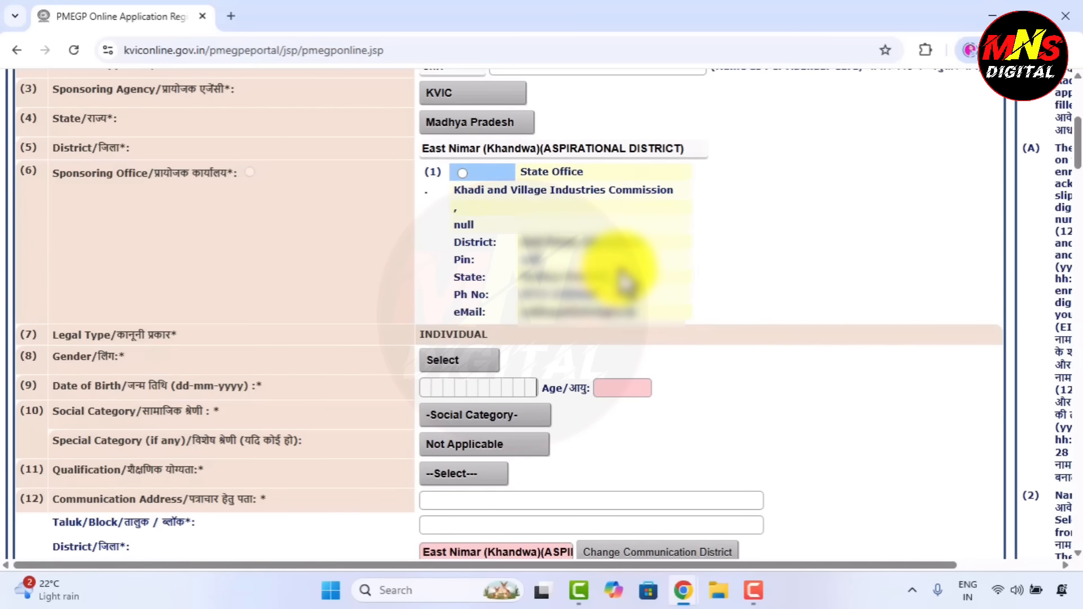
pyautogui.click(462, 172)
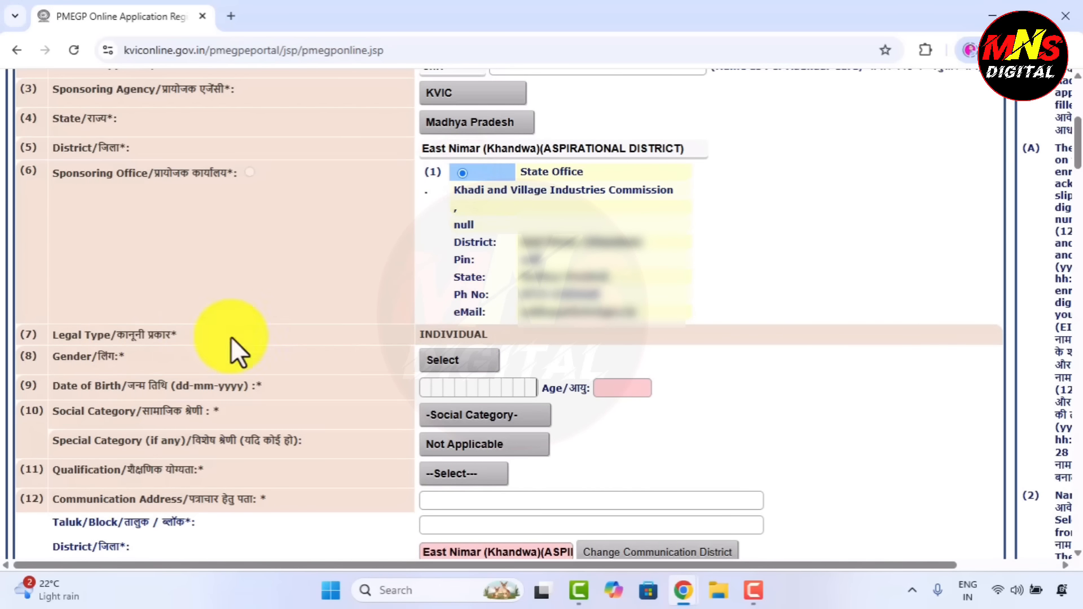
pyautogui.click(481, 359)
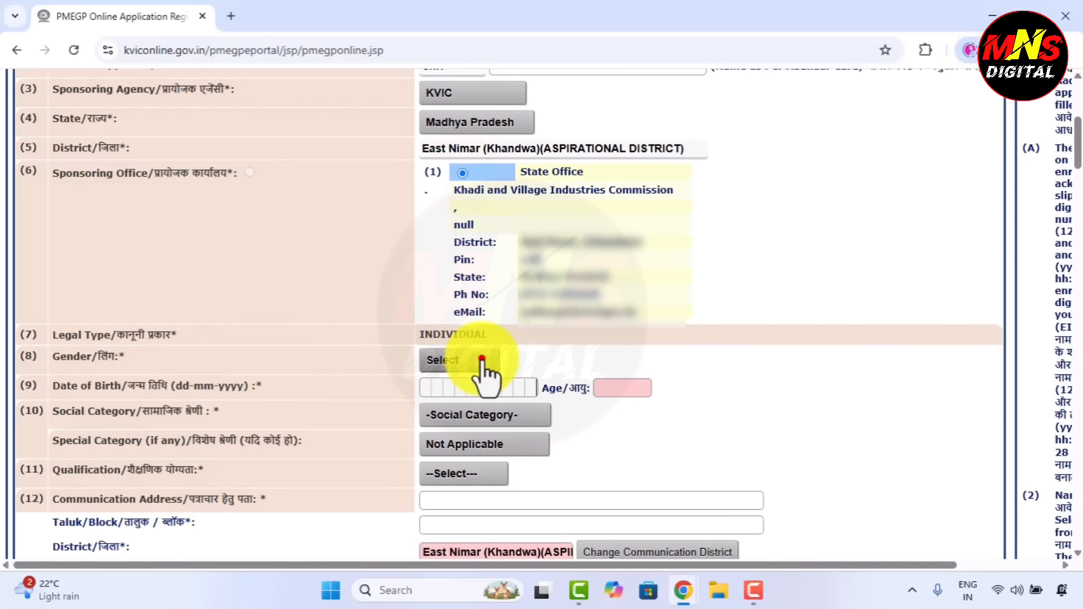
pyautogui.click(455, 398)
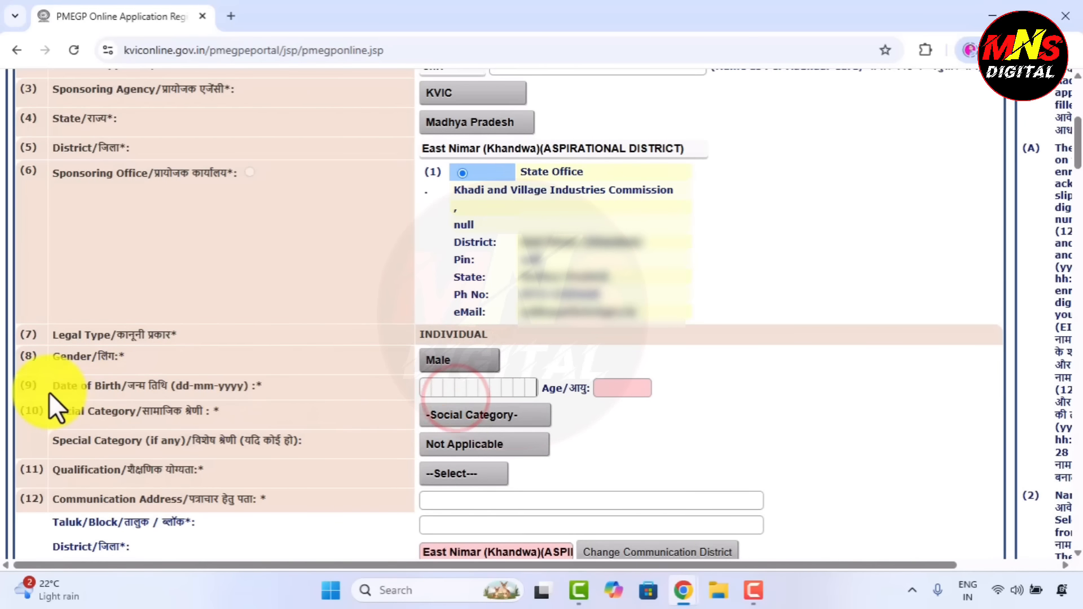
# Set social category to Other Backward Caste, special category Not Applicable, qualification Graduate.
pyautogui.click(620, 388)
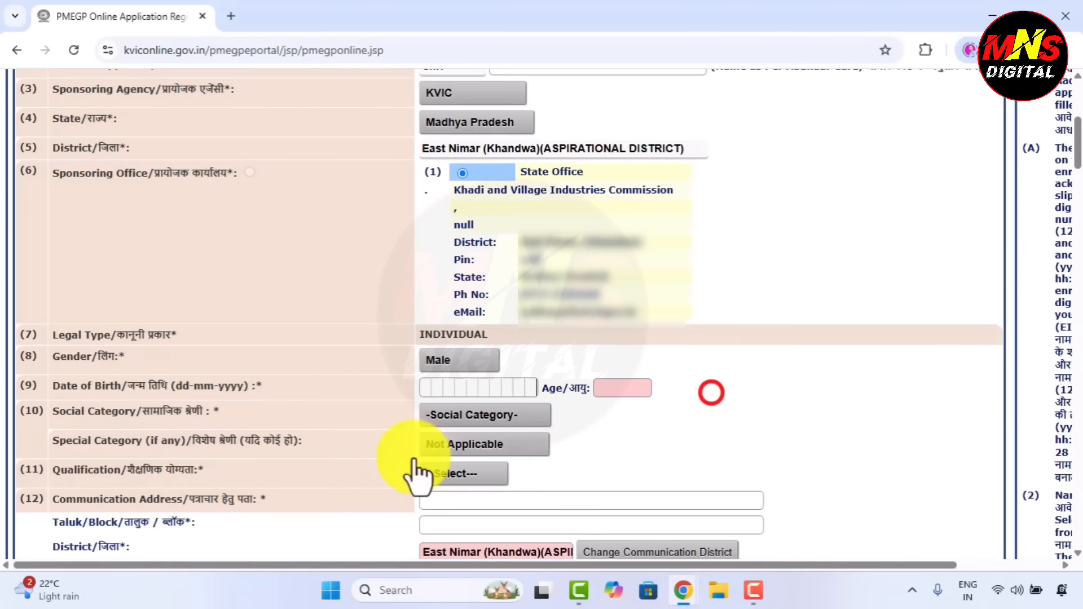
pyautogui.click(455, 421)
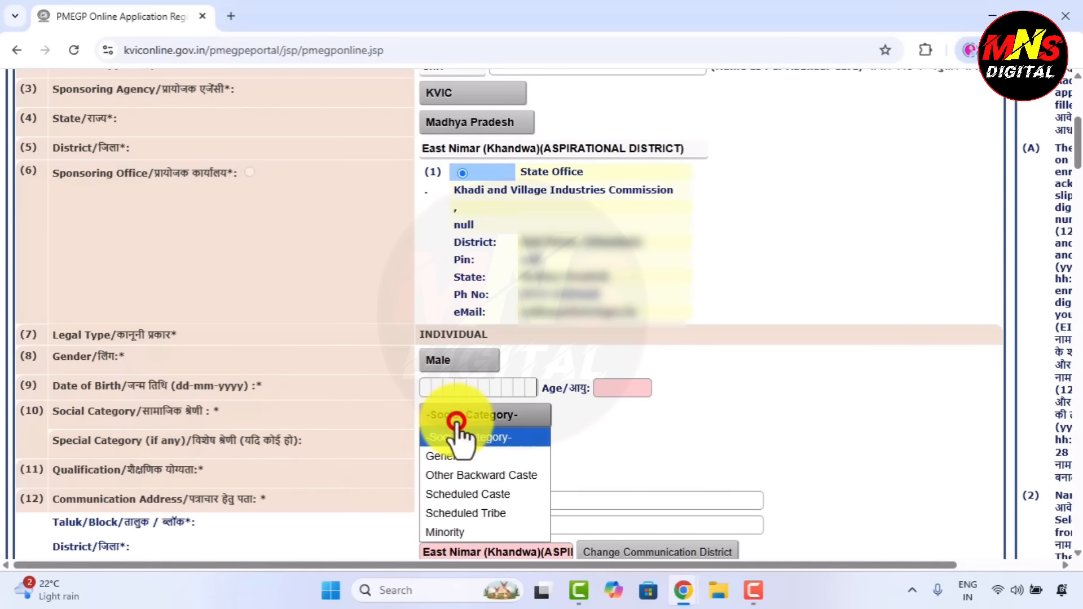
pyautogui.click(461, 472)
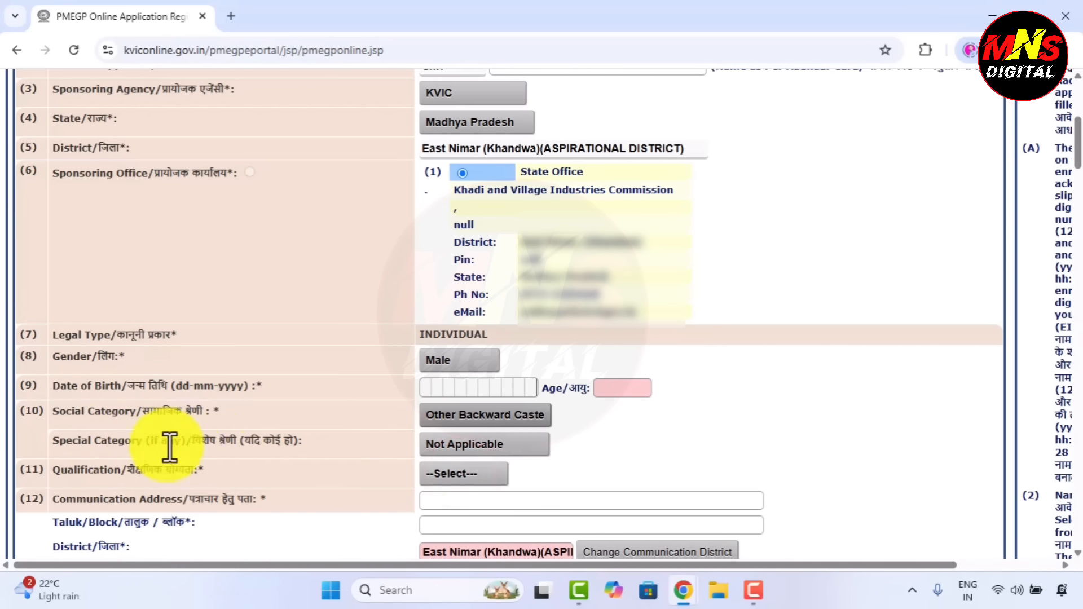
pyautogui.click(471, 450)
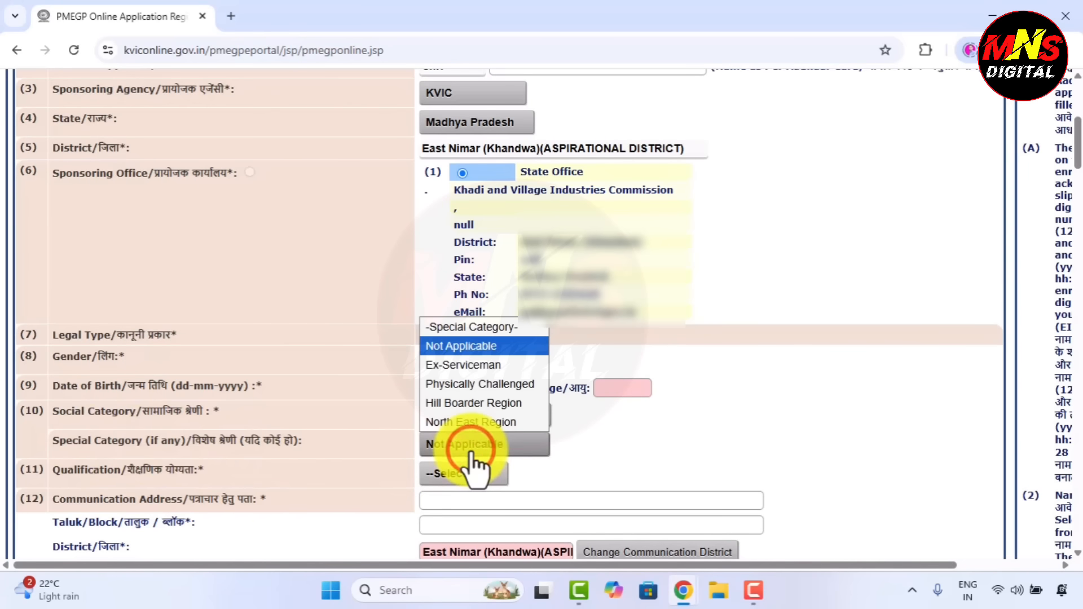
pyautogui.click(607, 449)
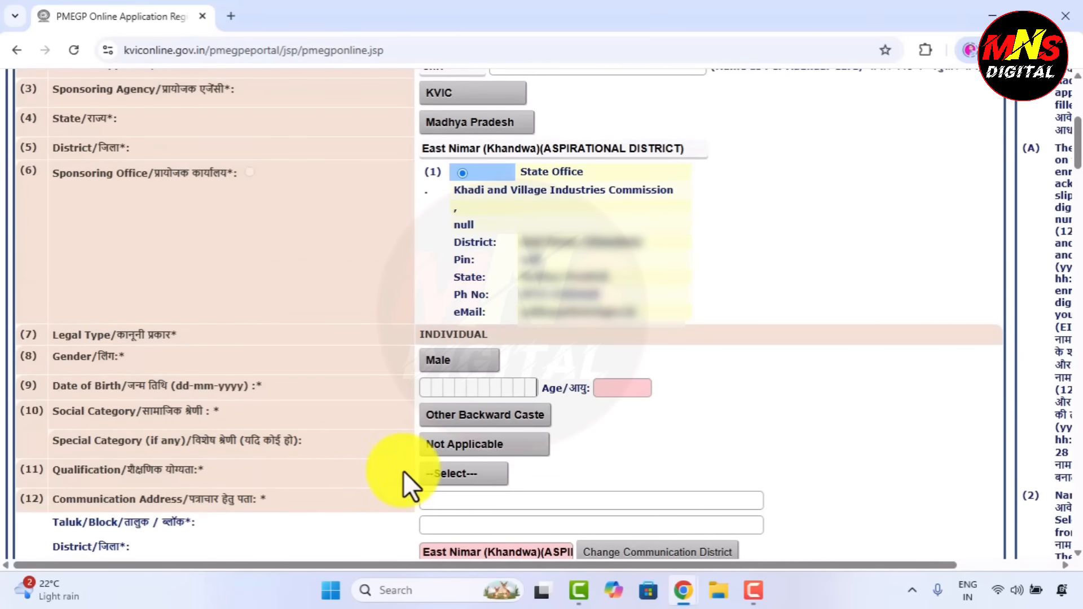
pyautogui.click(445, 473)
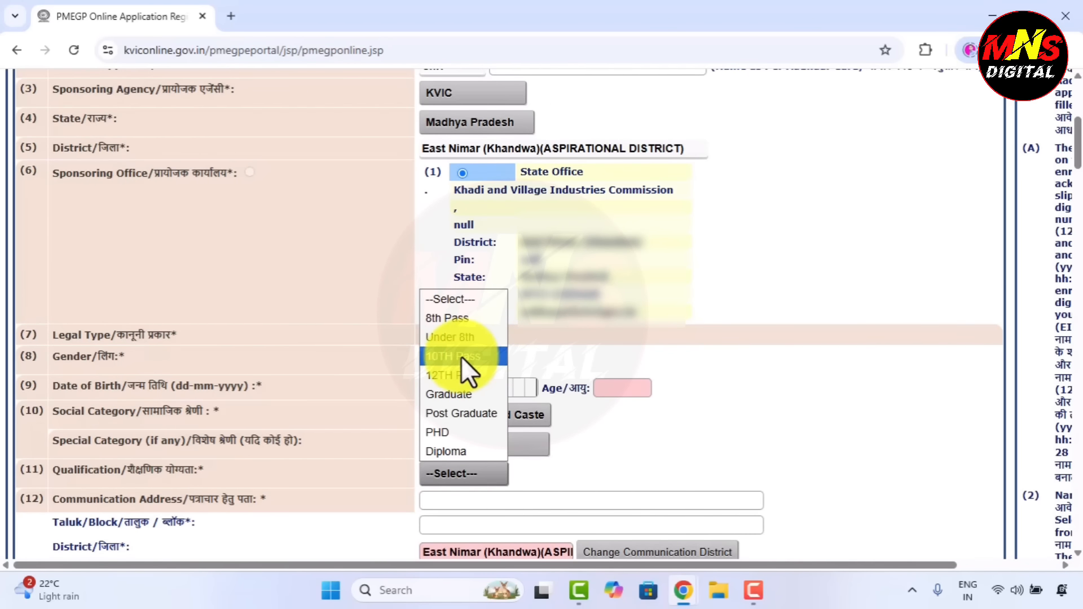
pyautogui.click(449, 392)
# Fill the communication address, Taluk Khalwa and the Pin from saved suggestions.
pyautogui.scroll(-7, 259, 149)
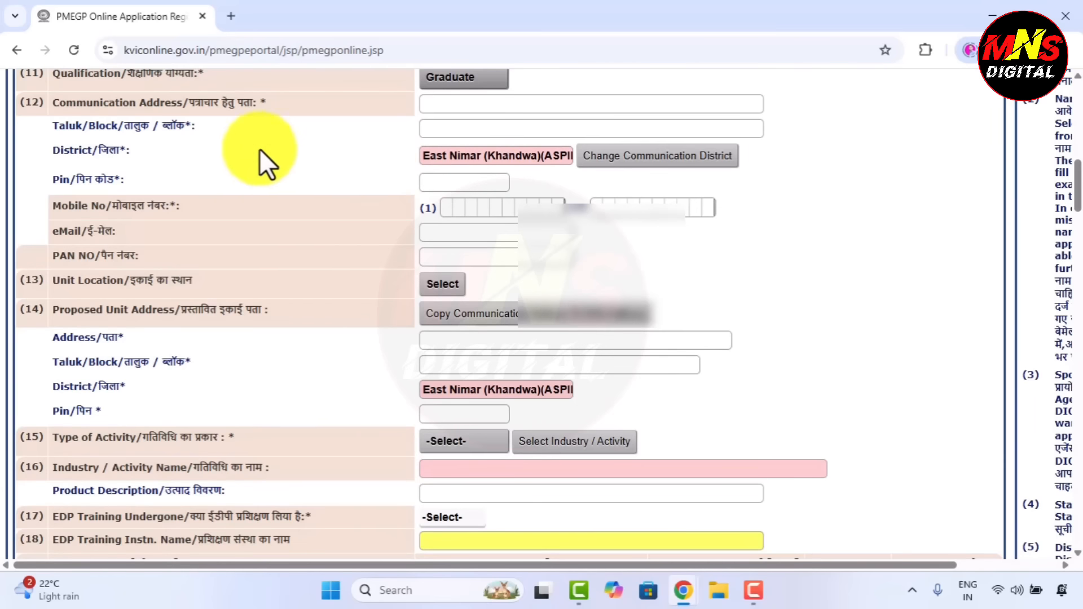
pyautogui.click(438, 105)
pyautogui.click(539, 138)
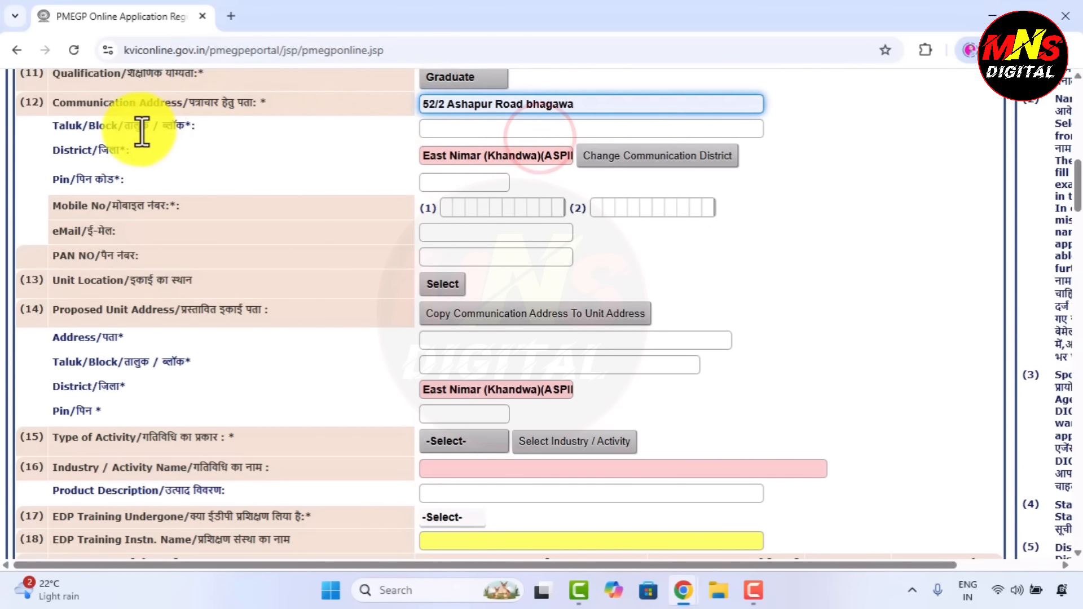
pyautogui.click(465, 127)
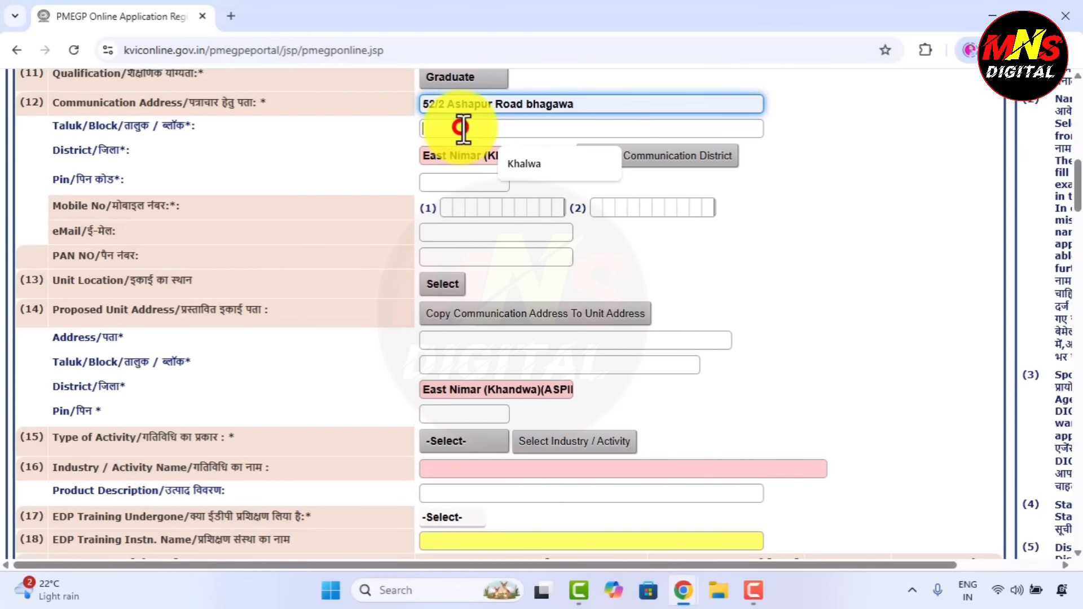
pyautogui.click(520, 168)
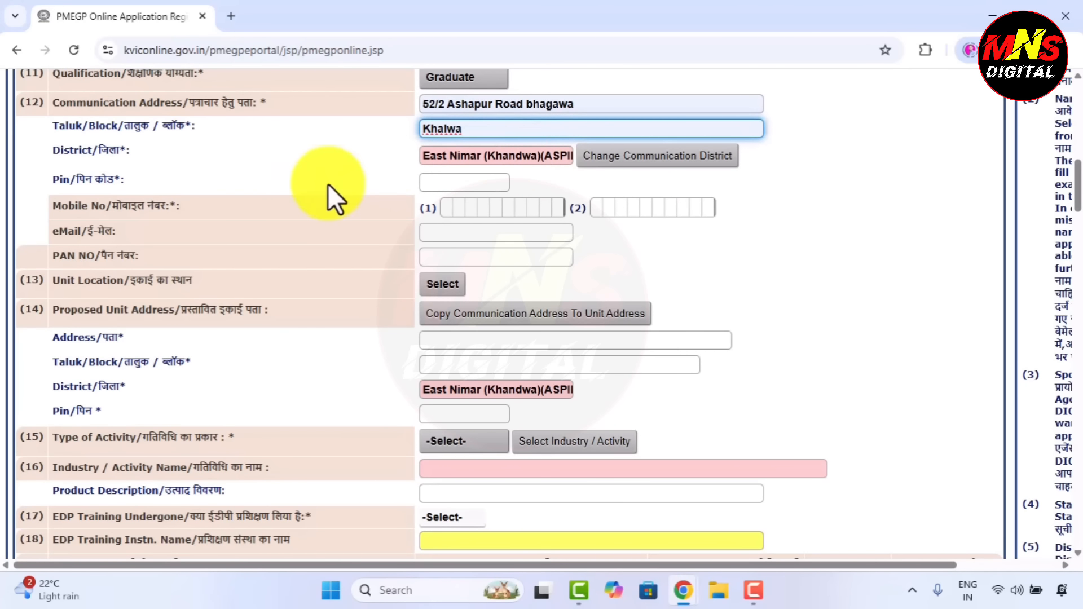
pyautogui.click(432, 182)
pyautogui.click(502, 217)
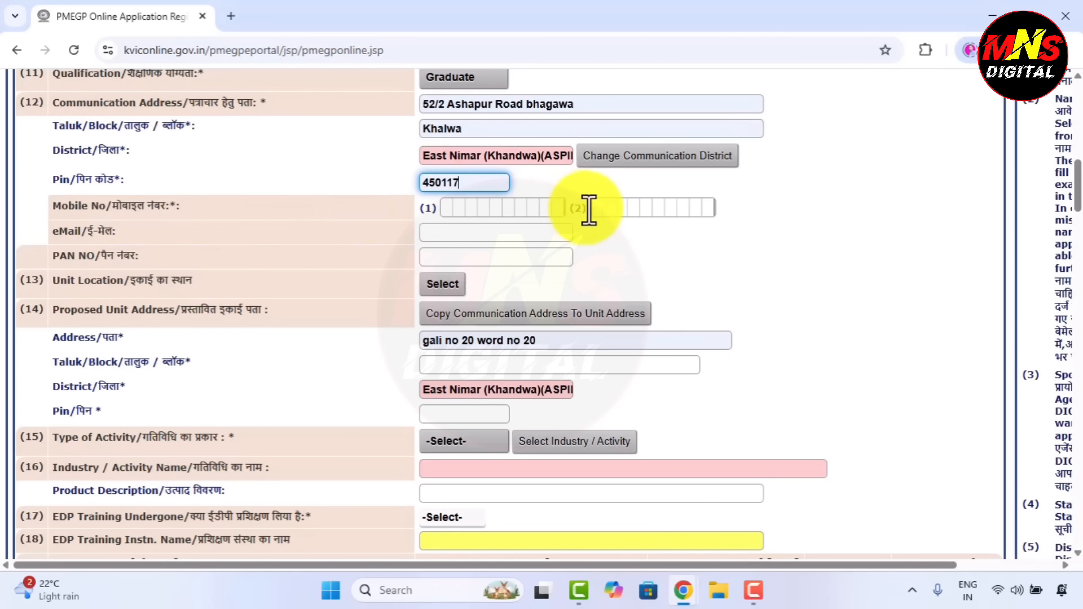
# Set Unit Location to Rural and copy the communication address into the unit address.
pyautogui.click(723, 208)
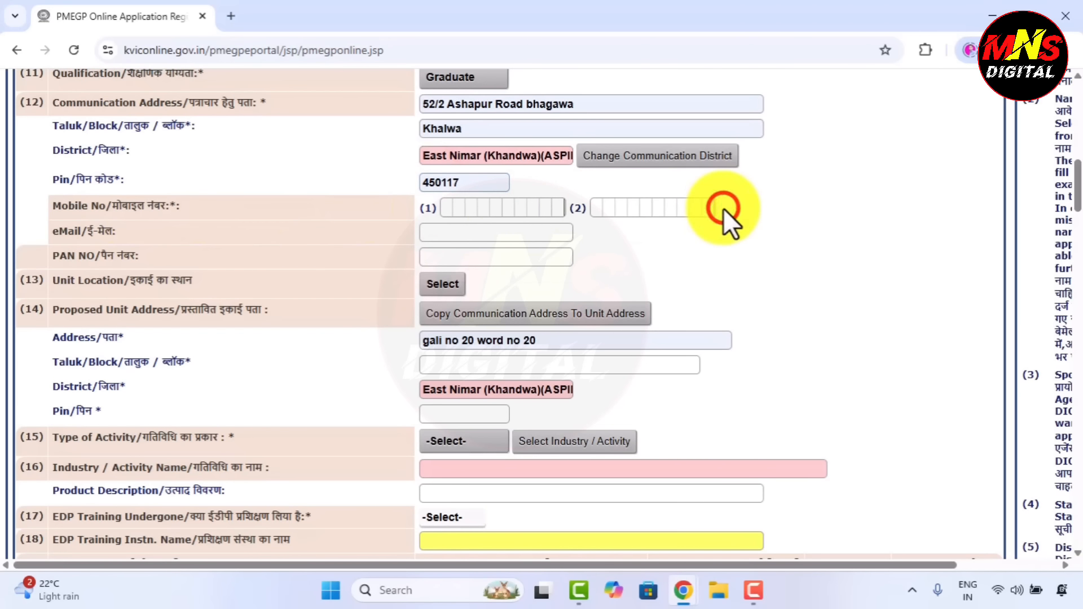
pyautogui.click(481, 236)
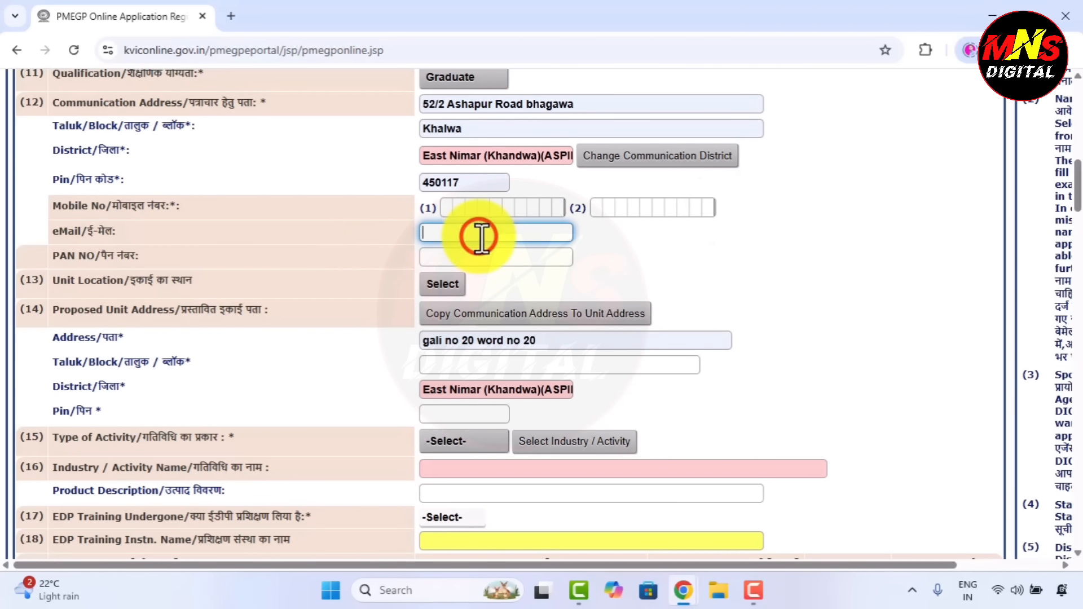
pyautogui.click(451, 255)
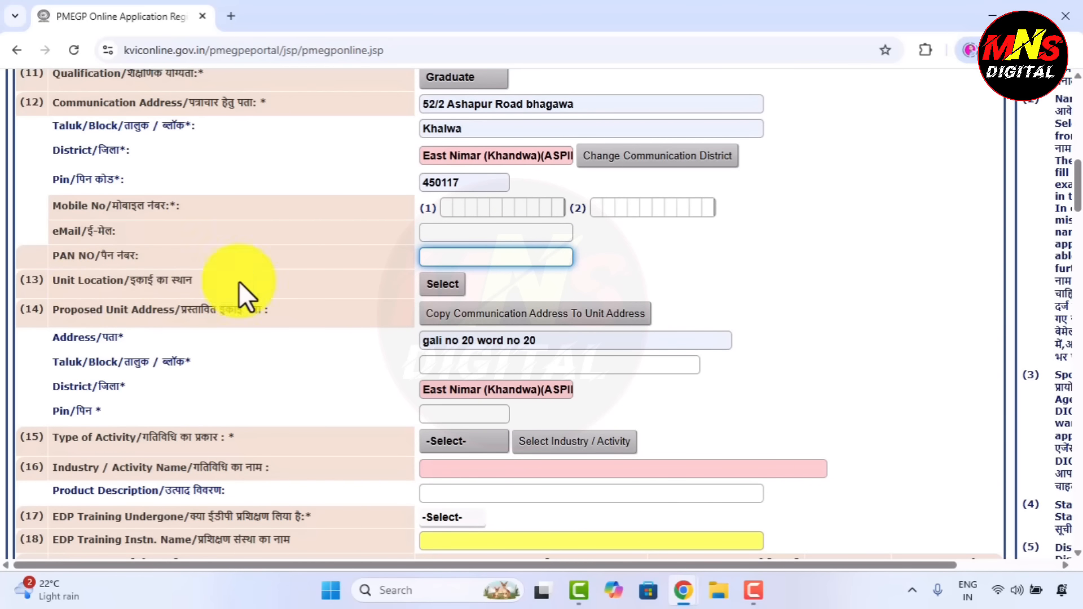
pyautogui.click(429, 286)
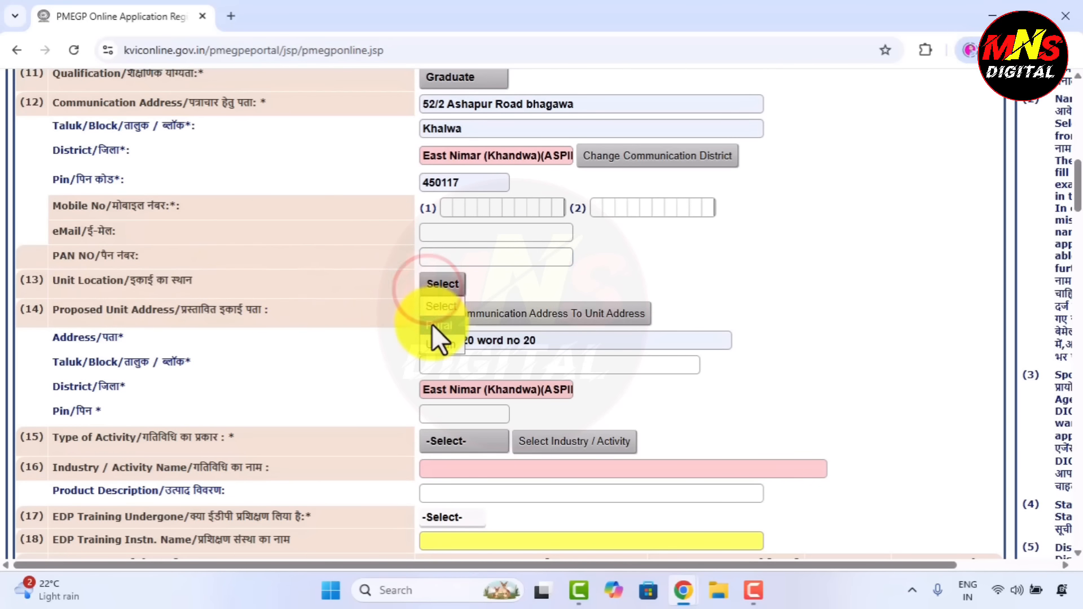
pyautogui.click(433, 326)
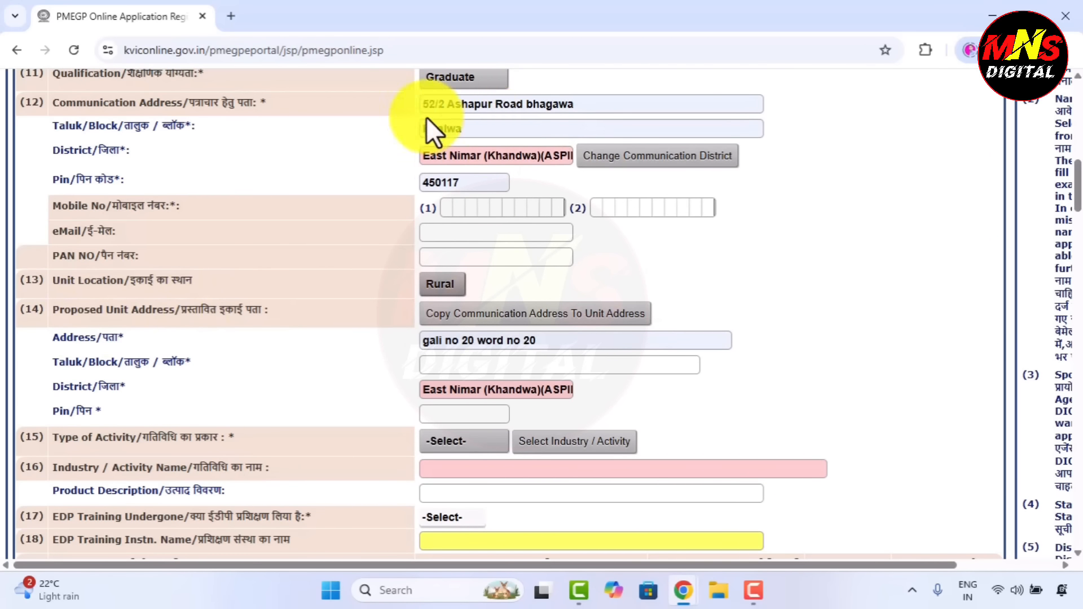
pyautogui.click(446, 314)
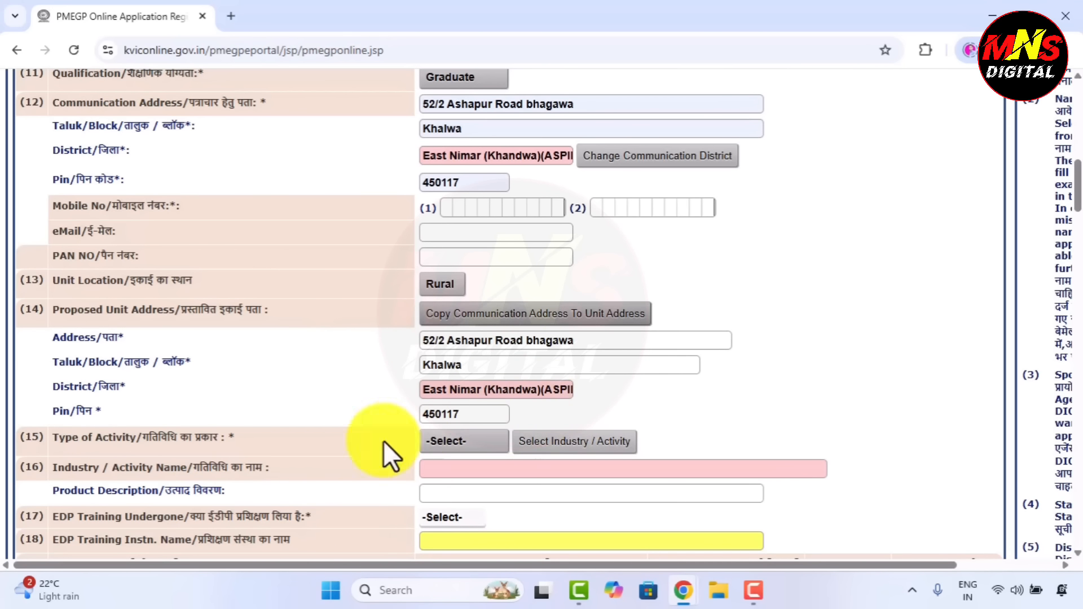
# Set Type of Activity to Service and browse the industry/activity list pages.
pyautogui.click(447, 447)
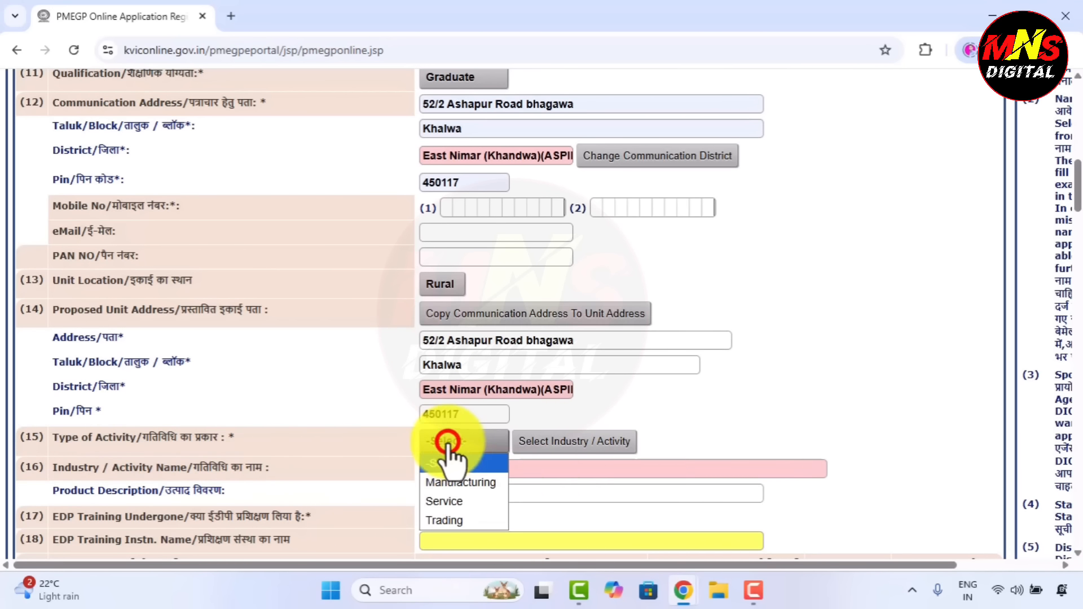
pyautogui.click(443, 501)
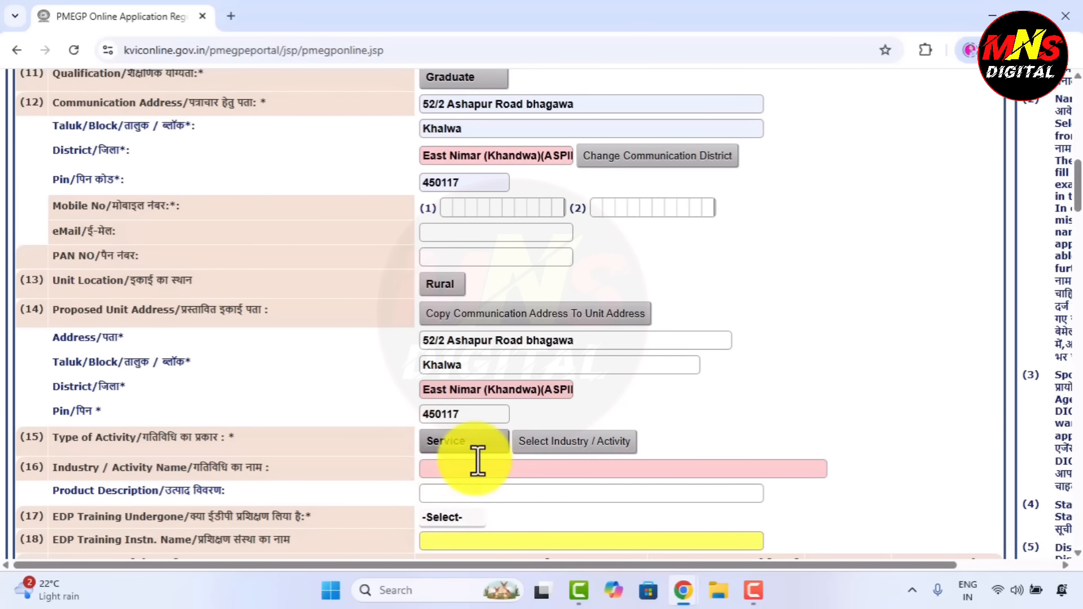
pyautogui.click(584, 444)
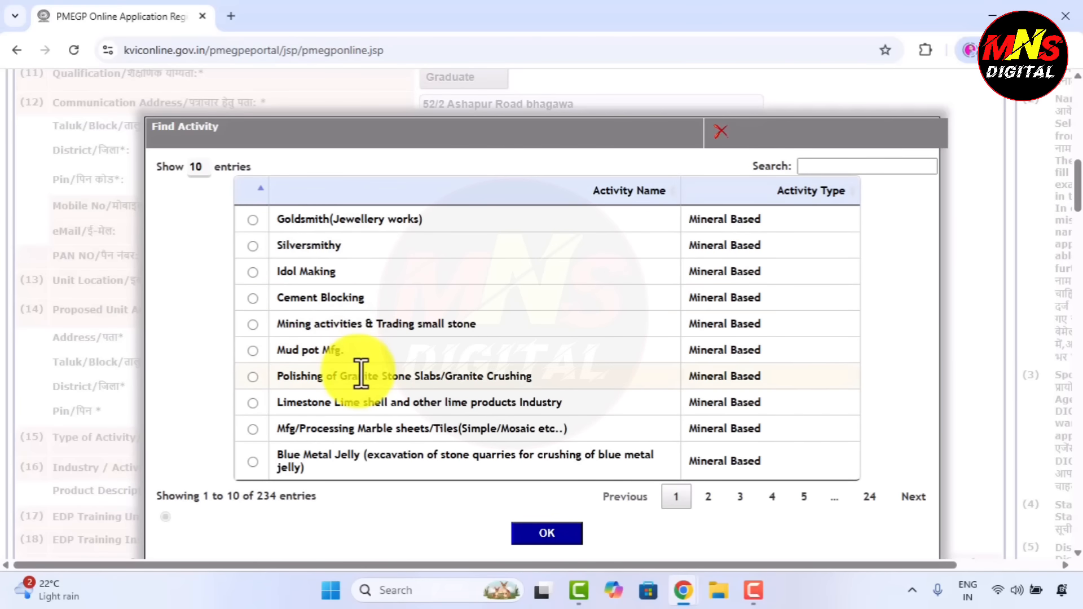
pyautogui.click(702, 497)
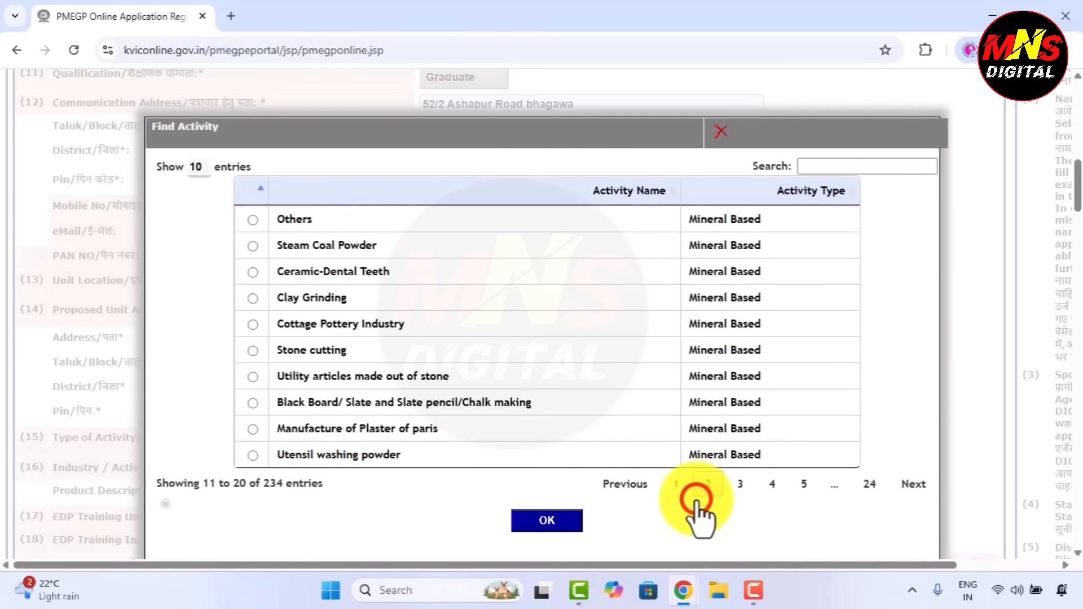
pyautogui.click(734, 479)
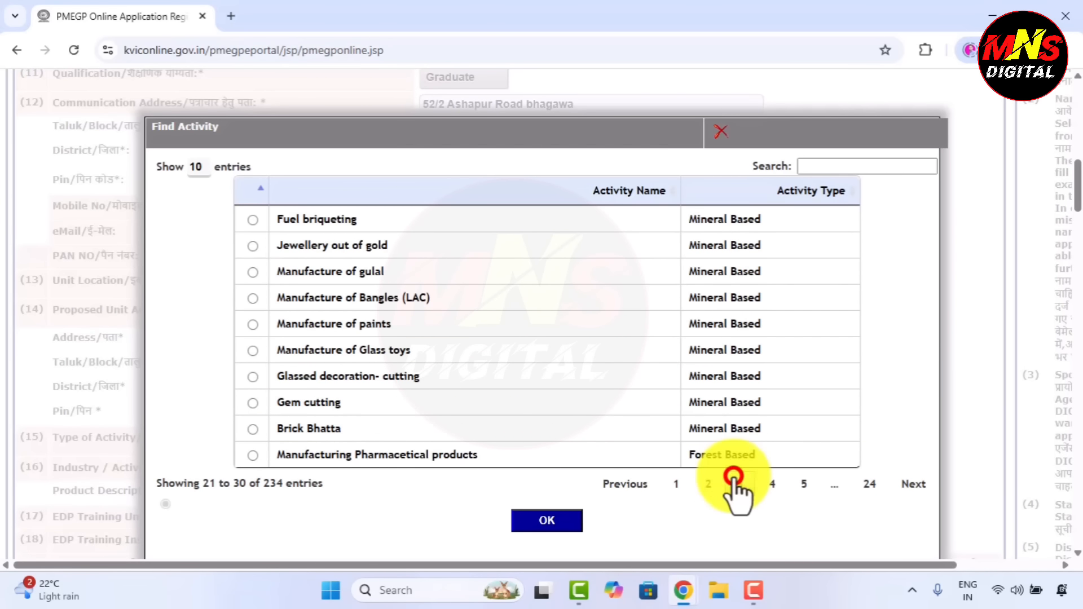
pyautogui.click(802, 485)
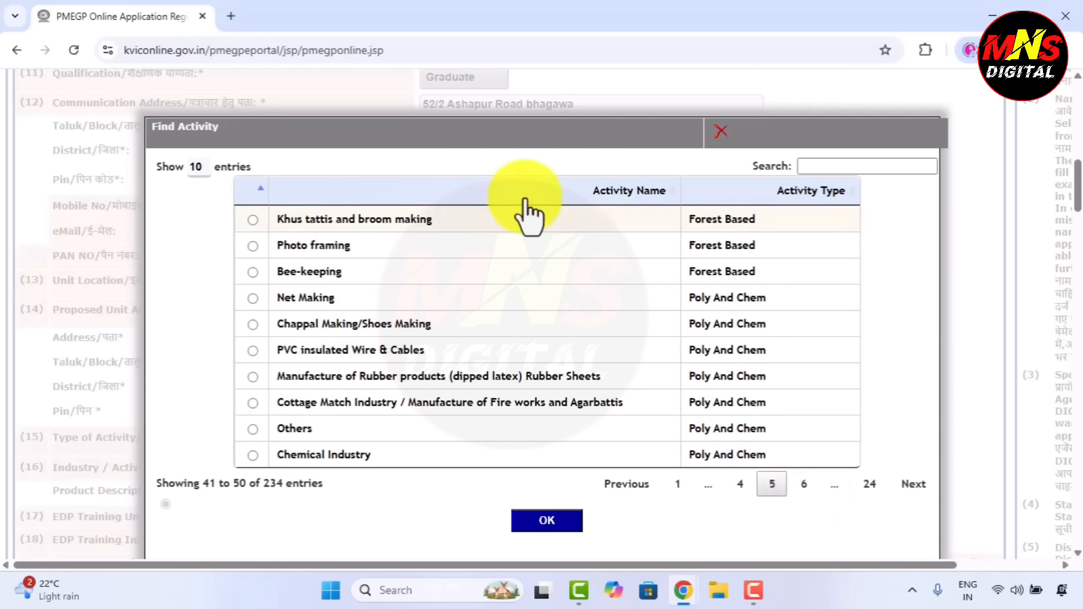
# Search 'shop' and select Kirana-Shop/General /Stationary Shop as the activity.
pyautogui.click(828, 165)
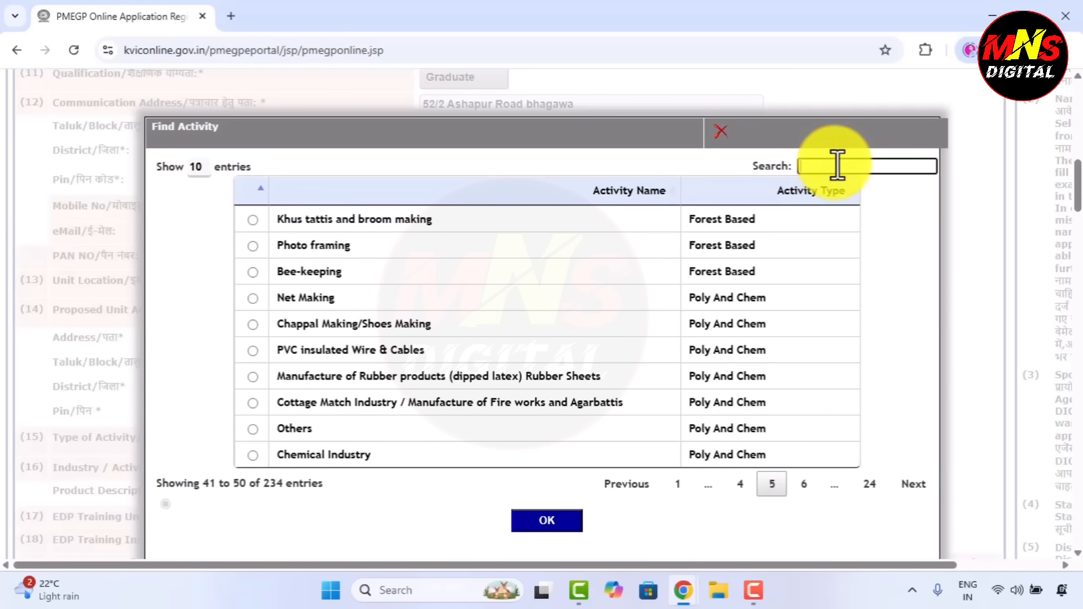
pyautogui.write('shop')
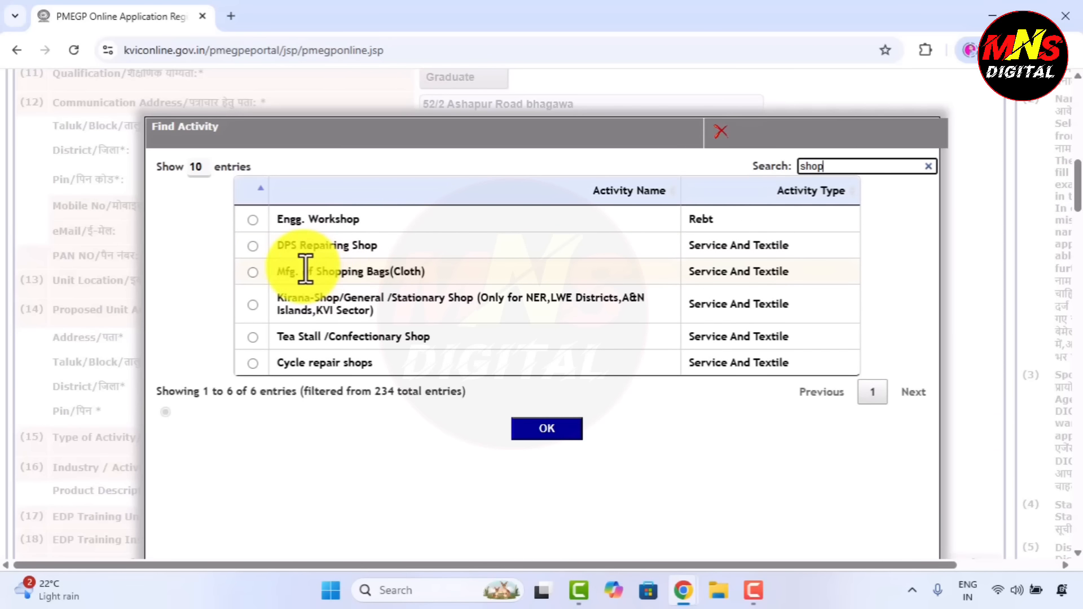
pyautogui.moveTo(303, 267); pyautogui.dragTo(431, 255)
pyautogui.moveTo(279, 299); pyautogui.dragTo(472, 305)
pyautogui.click(488, 304)
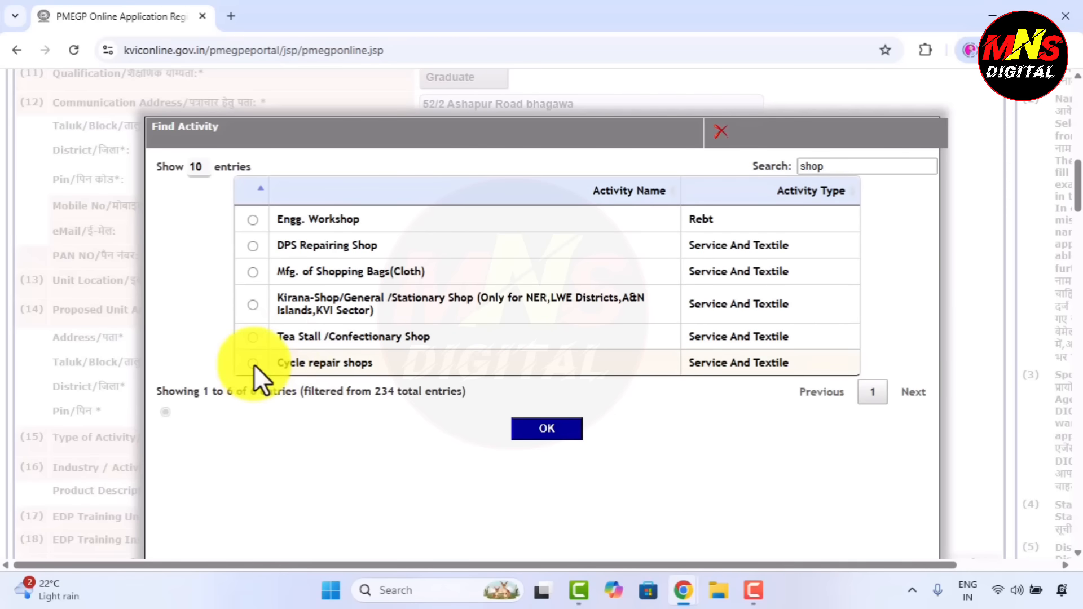
pyautogui.click(254, 305)
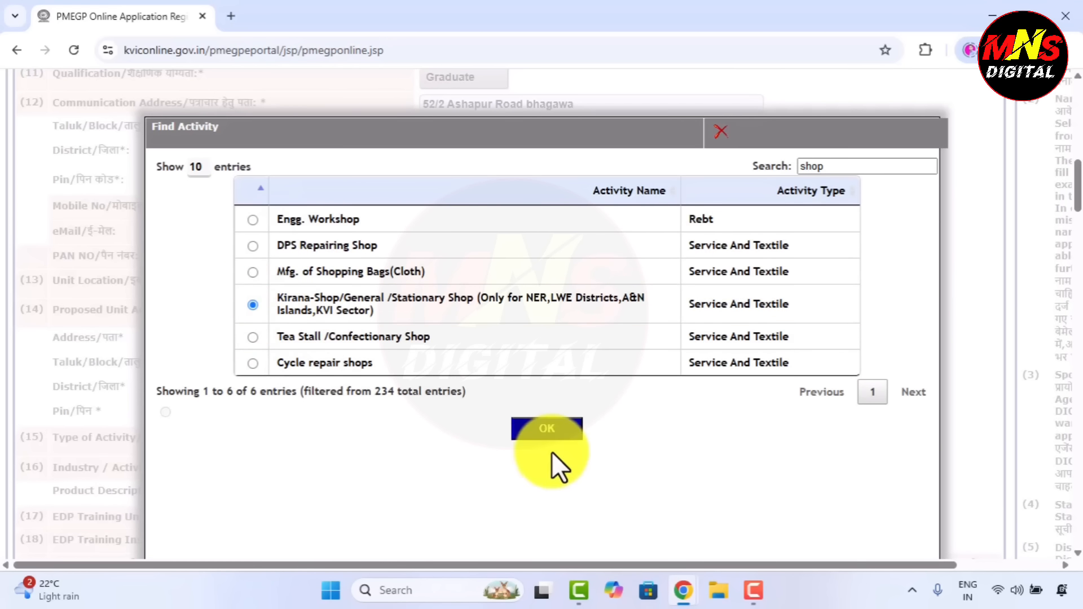
pyautogui.click(551, 433)
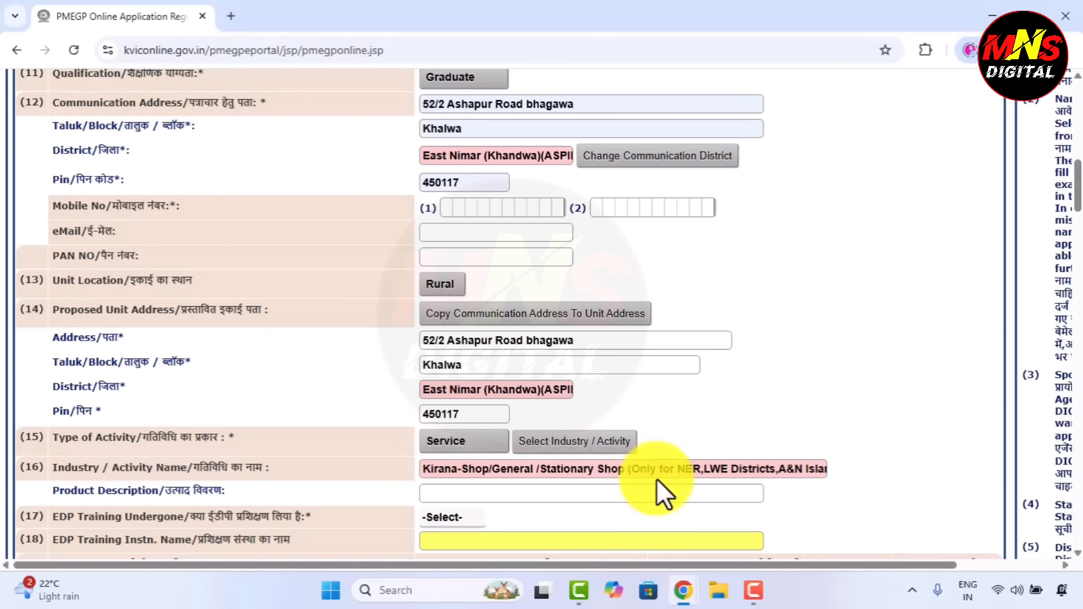
# Fill product description 'yes' and answer Yes to EDP training at institute star rojagar.
pyautogui.click(449, 491)
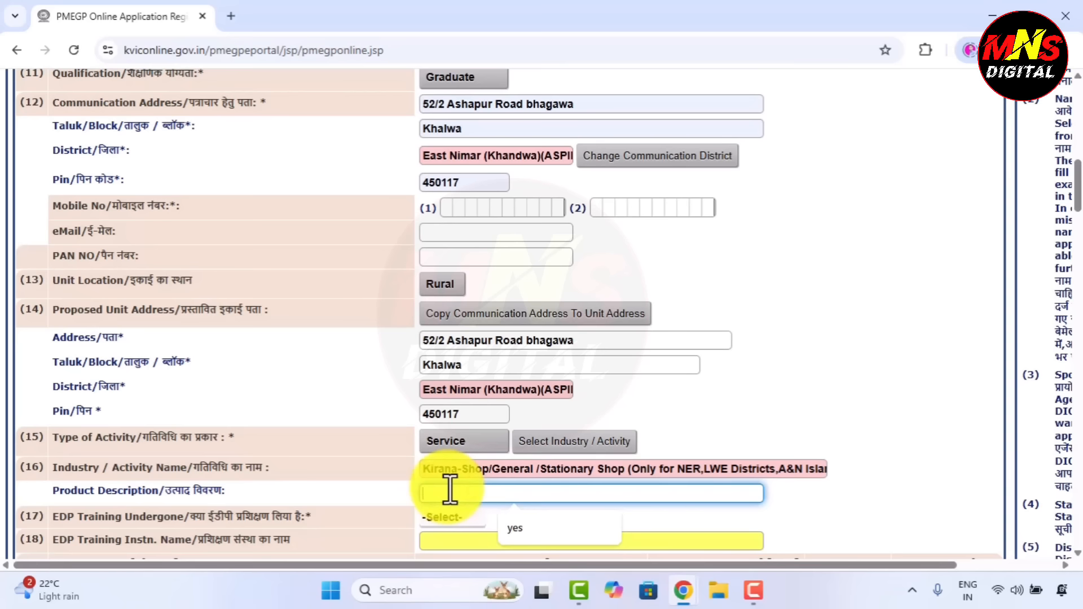
pyautogui.click(515, 527)
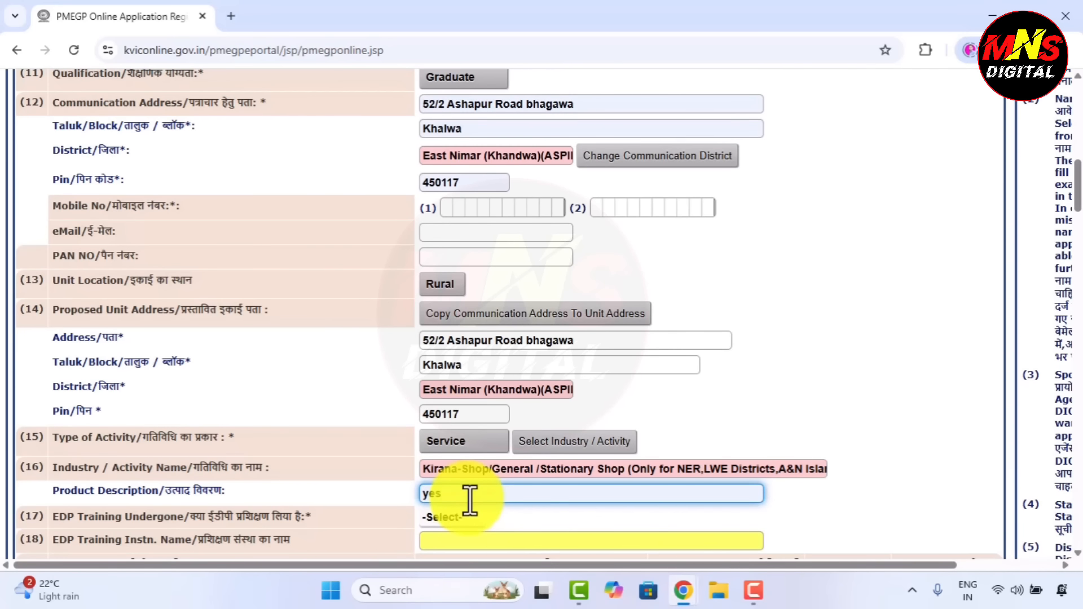
pyautogui.click(438, 517)
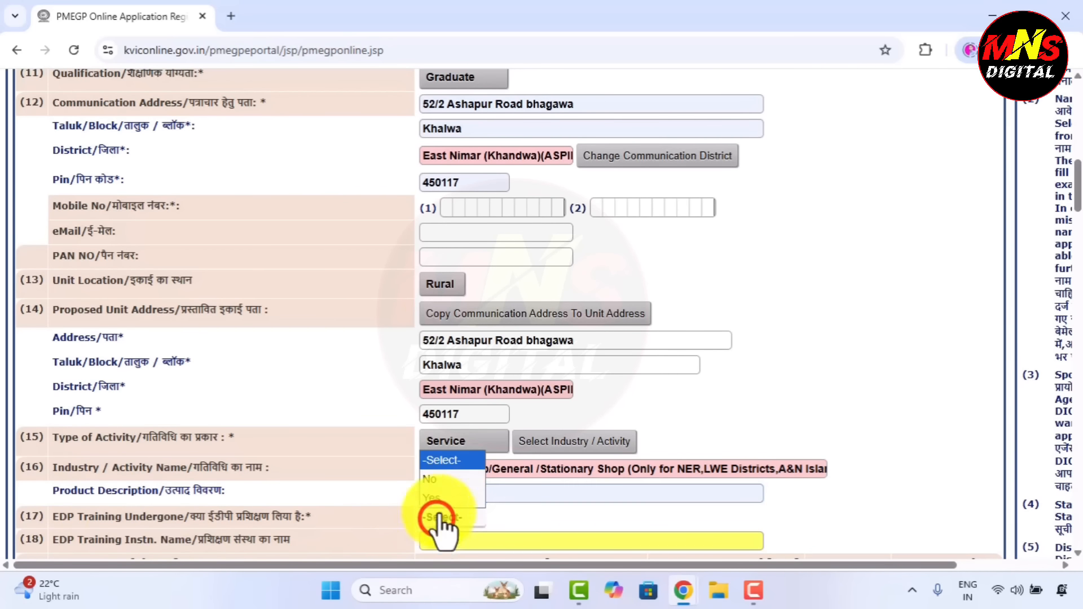
pyautogui.click(438, 478)
pyautogui.scroll(-2, 492, 516)
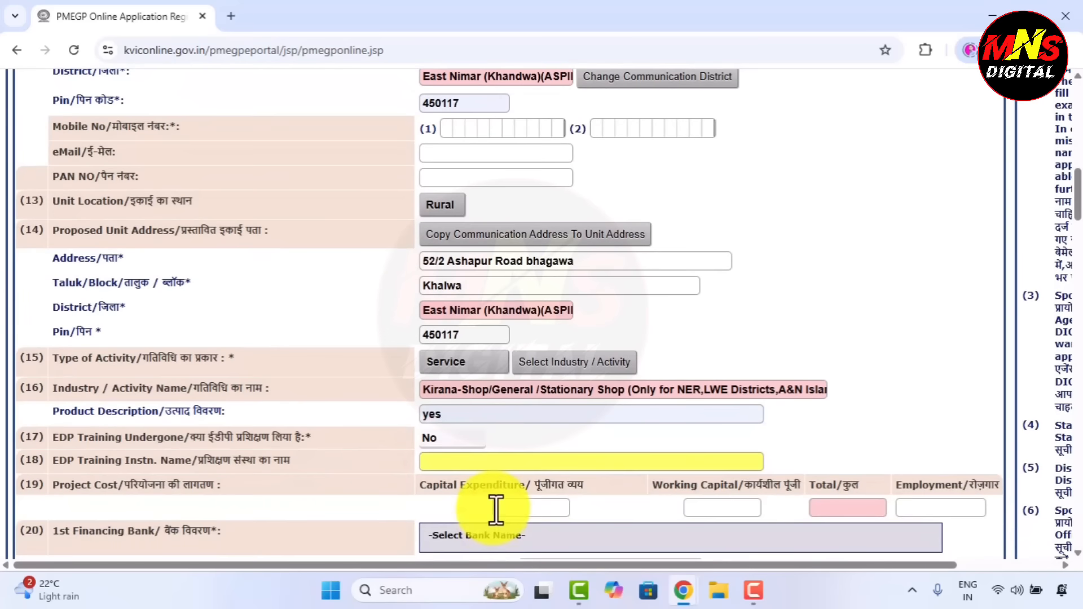
pyautogui.scroll(-2, 496, 510)
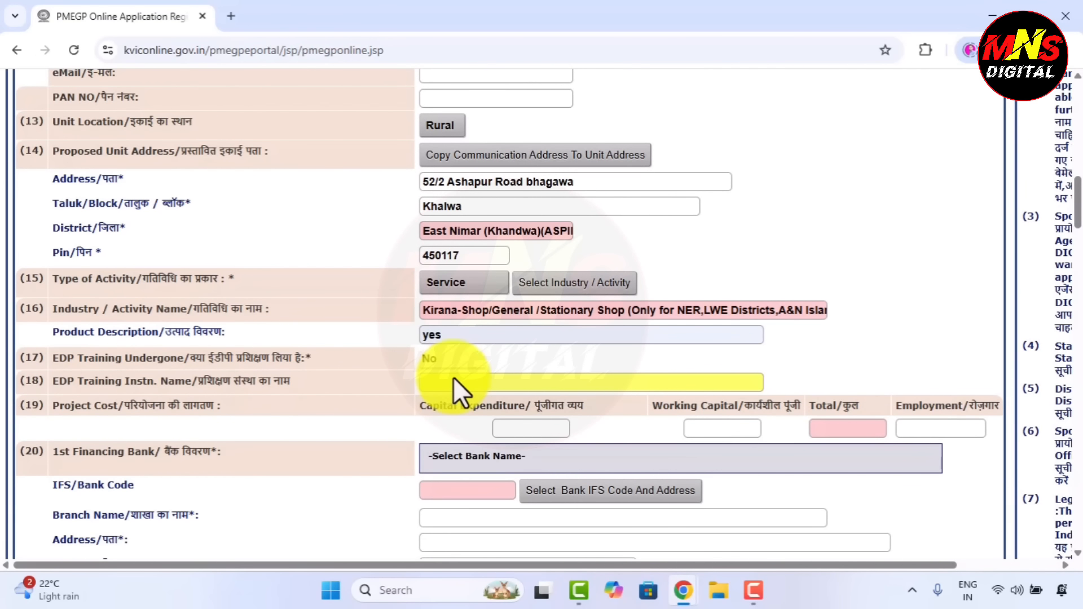
pyautogui.click(448, 361)
pyautogui.click(439, 416)
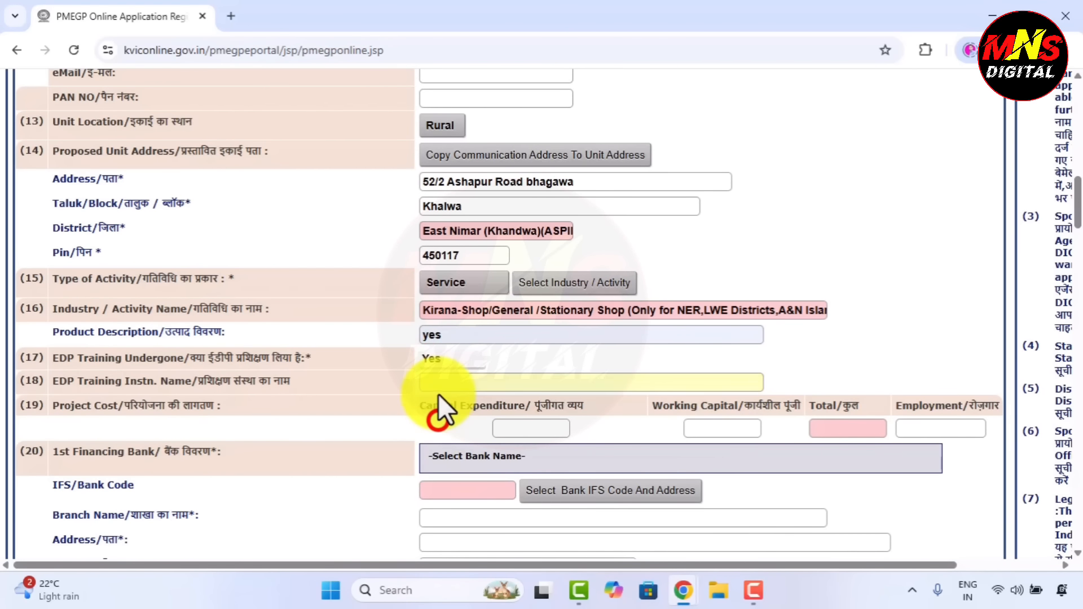
pyautogui.click(436, 384)
pyautogui.click(526, 418)
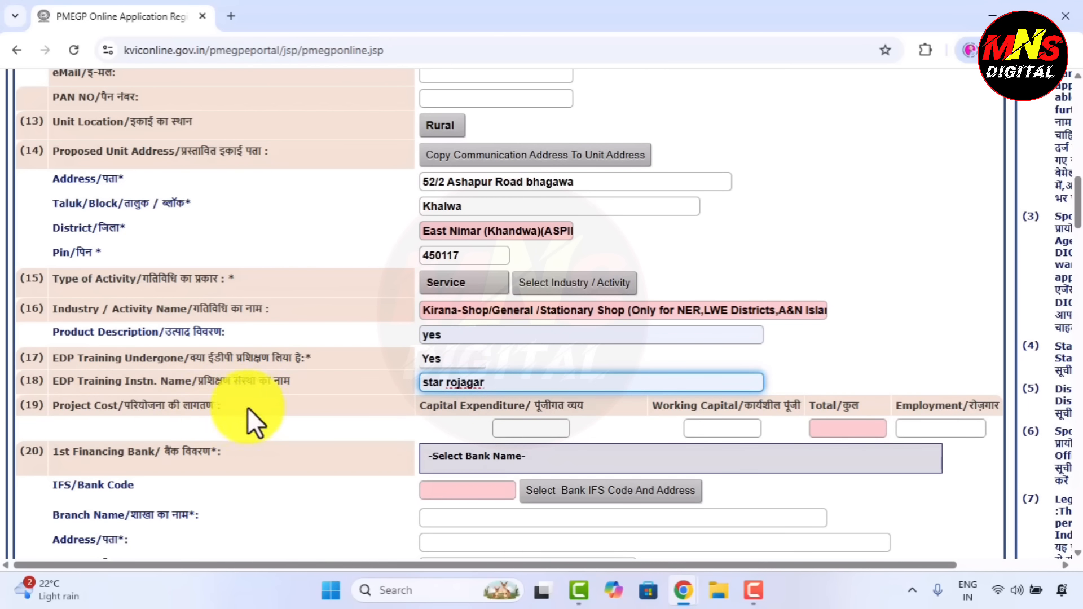
# Enter capital expenditure 700000, working capital 10 and employment 2.
pyautogui.click(554, 430)
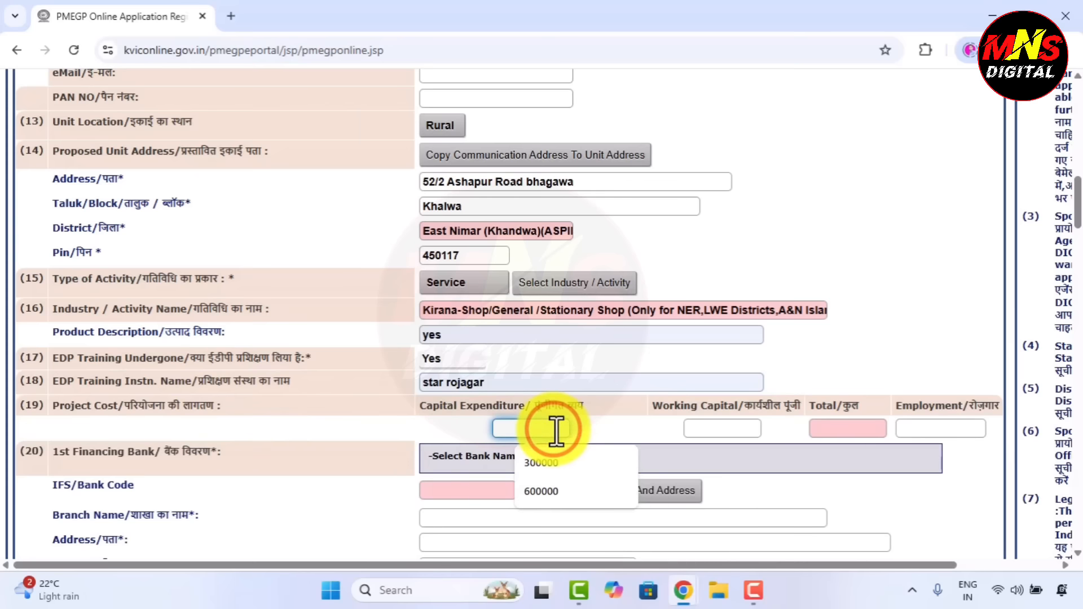
pyautogui.write('70000')
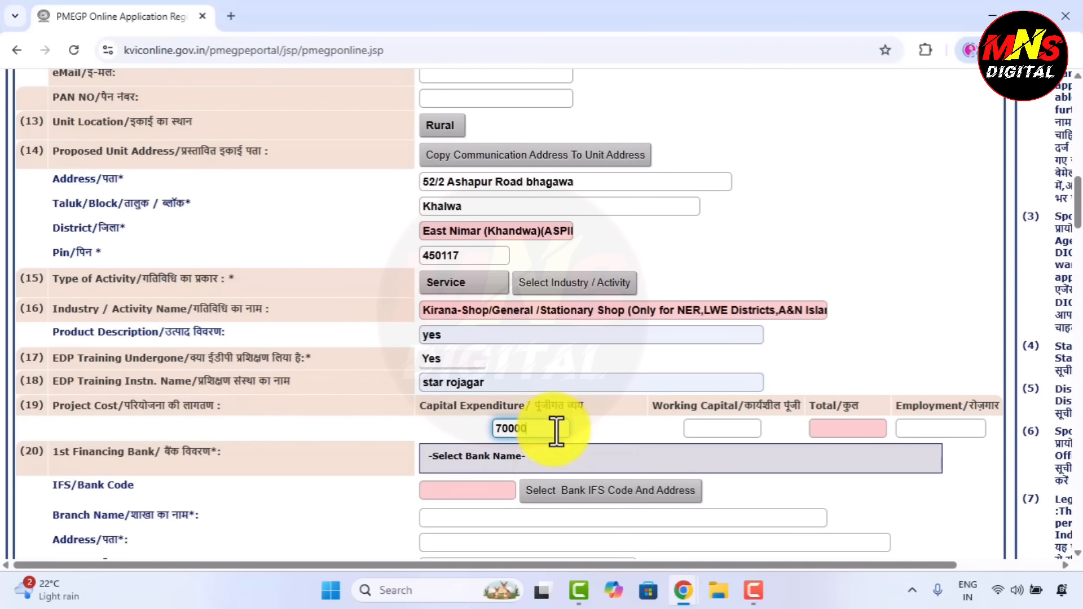
pyautogui.write('0')
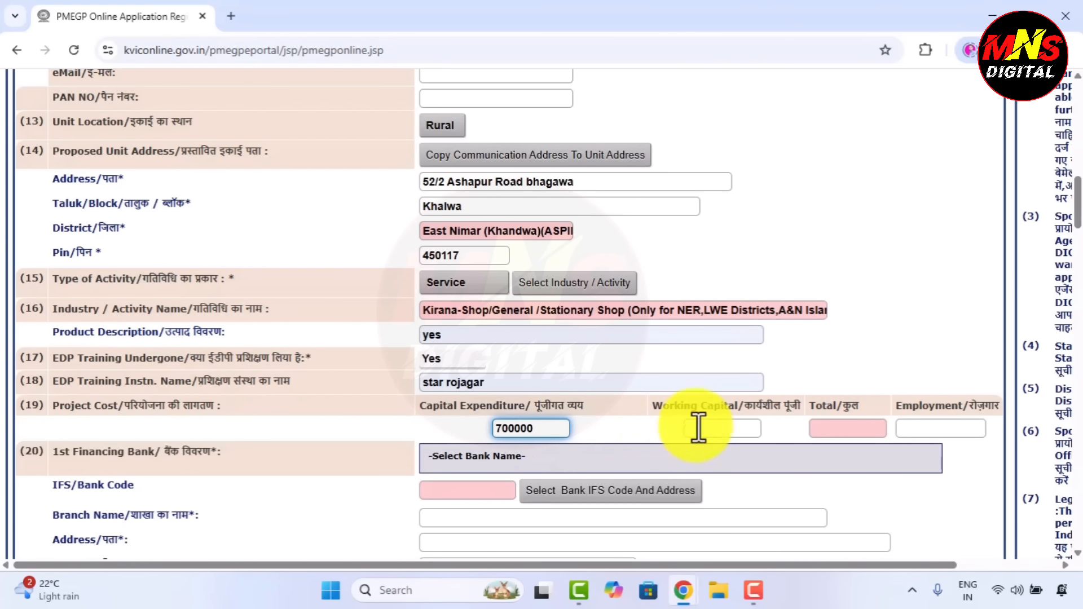
pyautogui.click(706, 428)
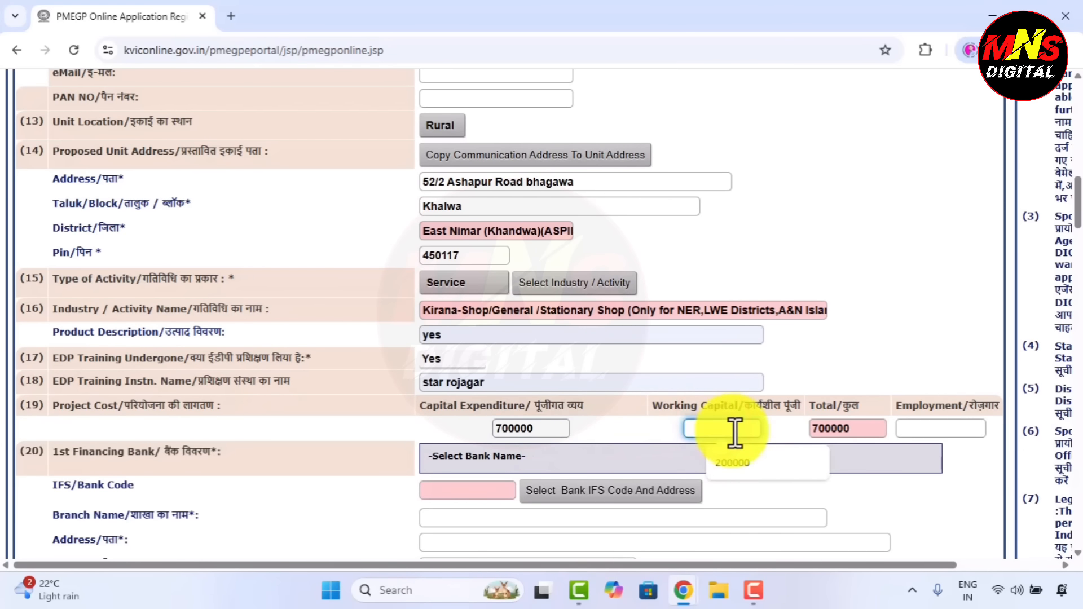
pyautogui.write('10')
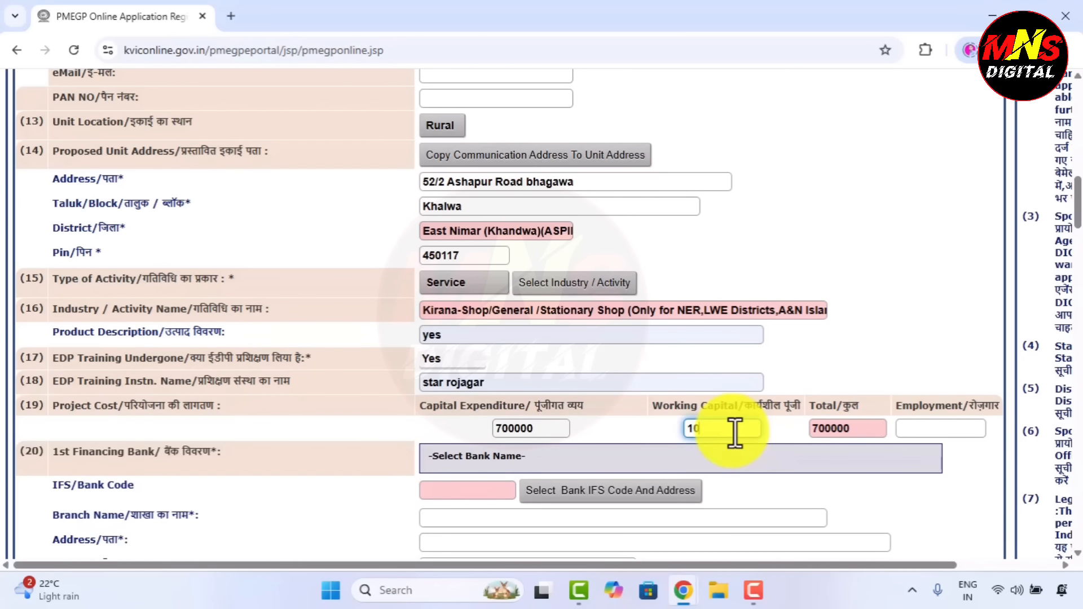
pyautogui.click(943, 424)
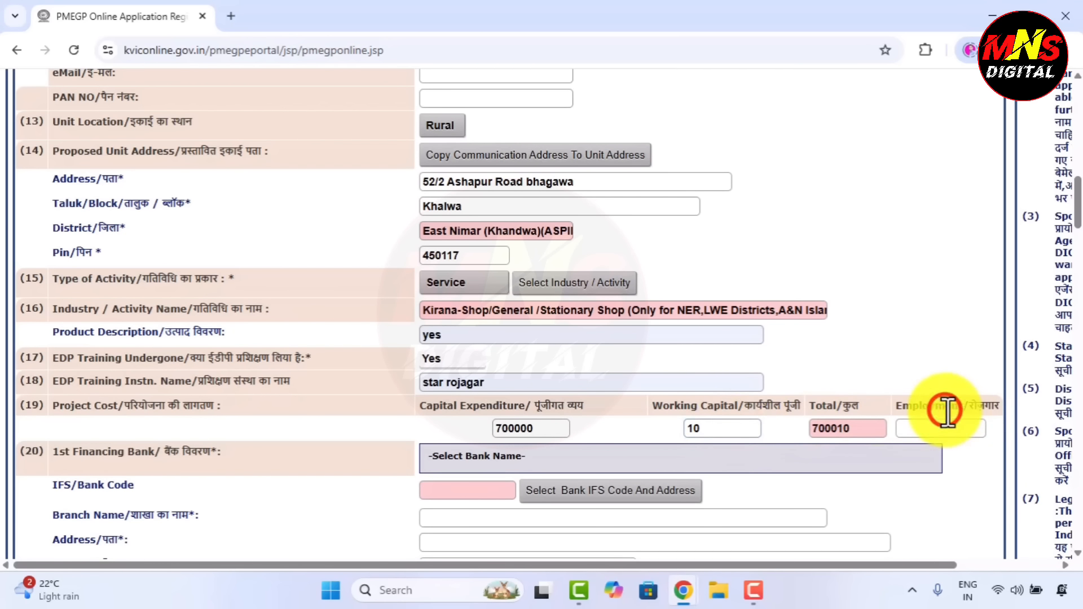
pyautogui.write('2')
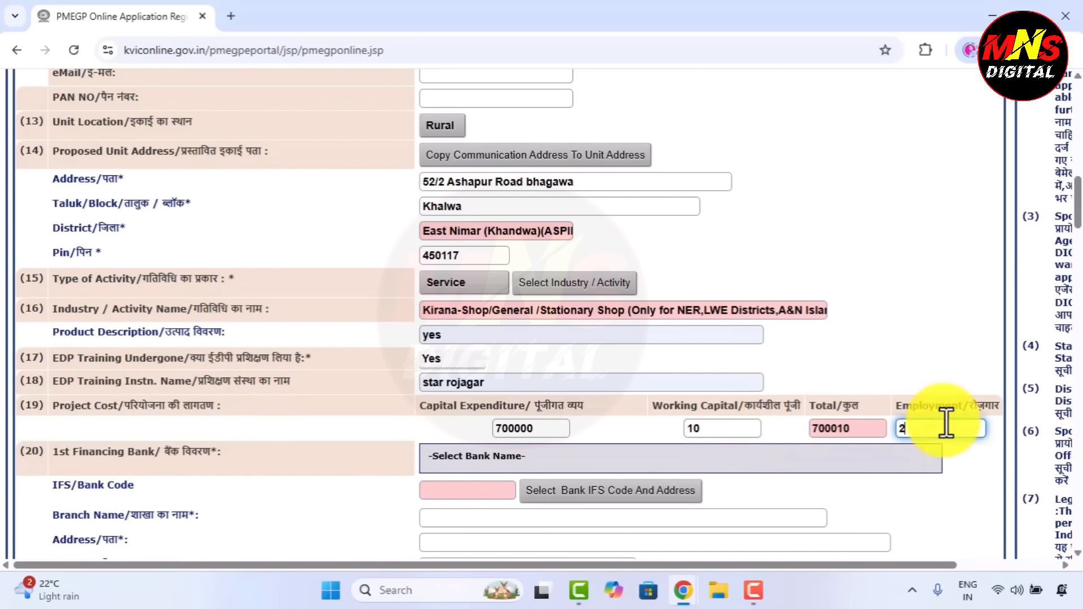
pyautogui.click(955, 454)
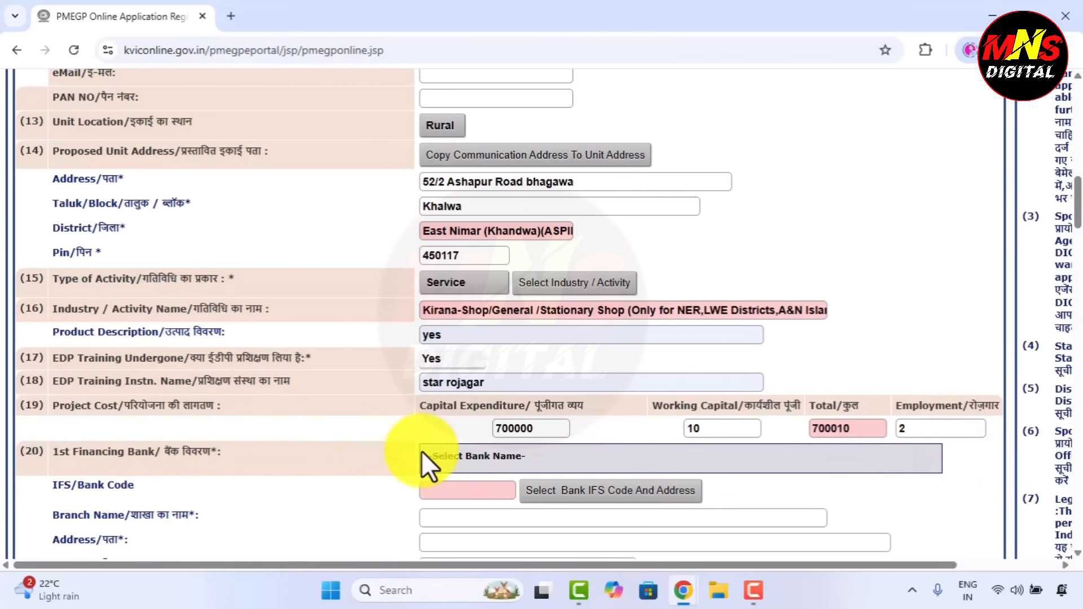
# Choose BANK OF INDIA as the 1st financing bank.
pyautogui.scroll(-3, 510, 473)
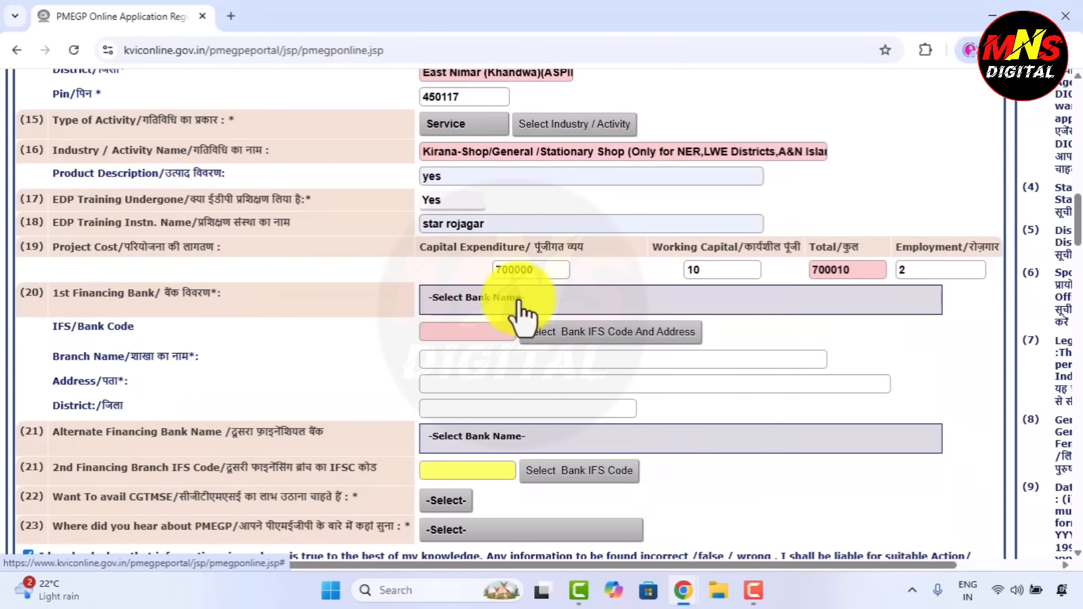
pyautogui.click(518, 298)
pyautogui.scroll(-3, 527, 411)
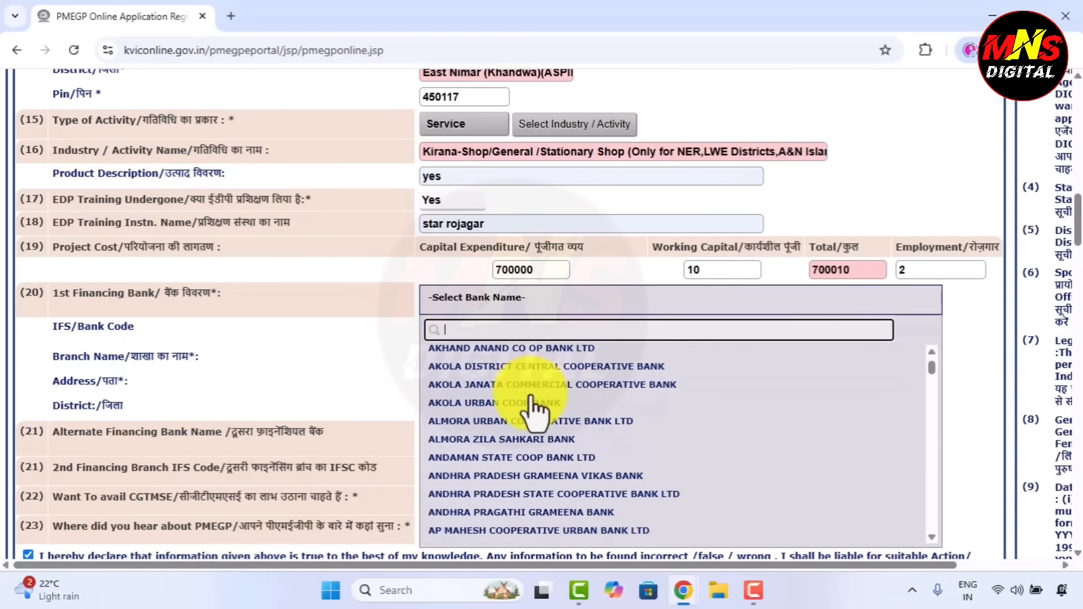
pyautogui.scroll(-3, 533, 409)
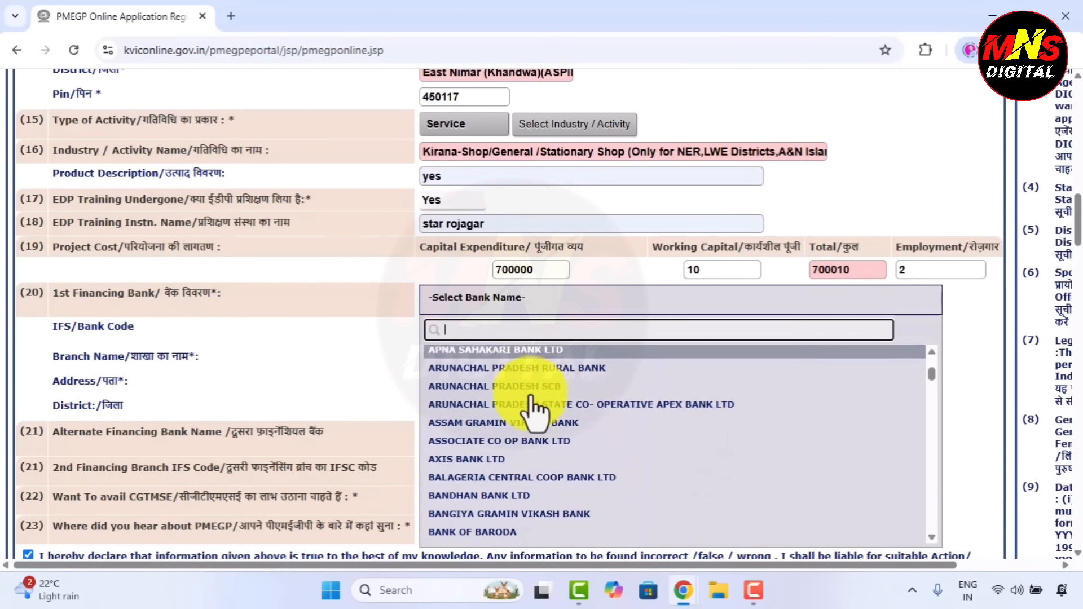
pyautogui.click(522, 511)
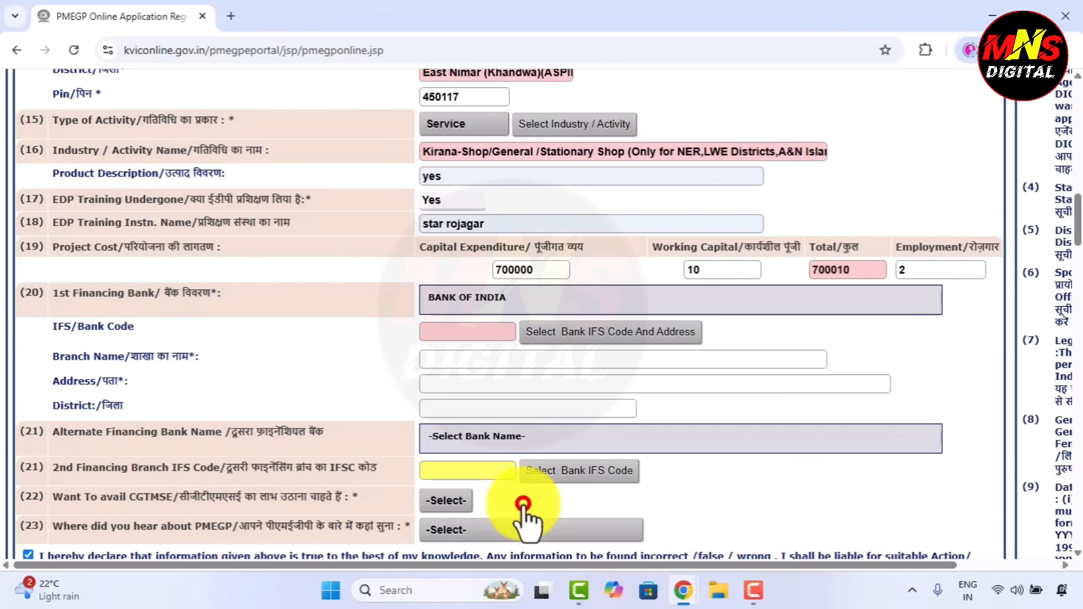
# Pick the ASHAPUR branch (IFS BKID0009524) from the branch lookup, filling address and district East Nimar.
pyautogui.click(459, 332)
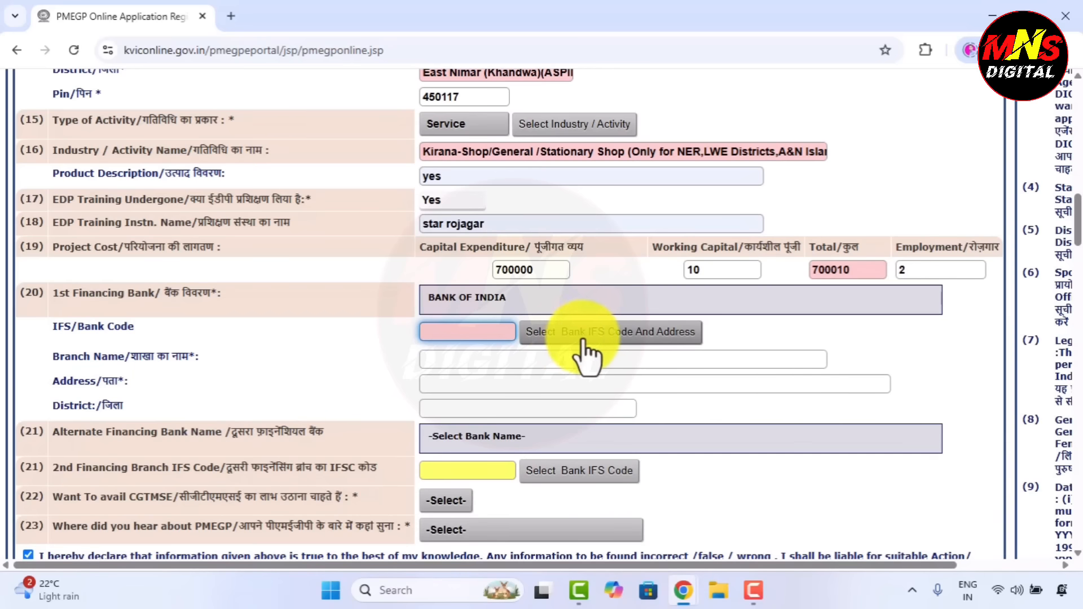
pyautogui.click(650, 332)
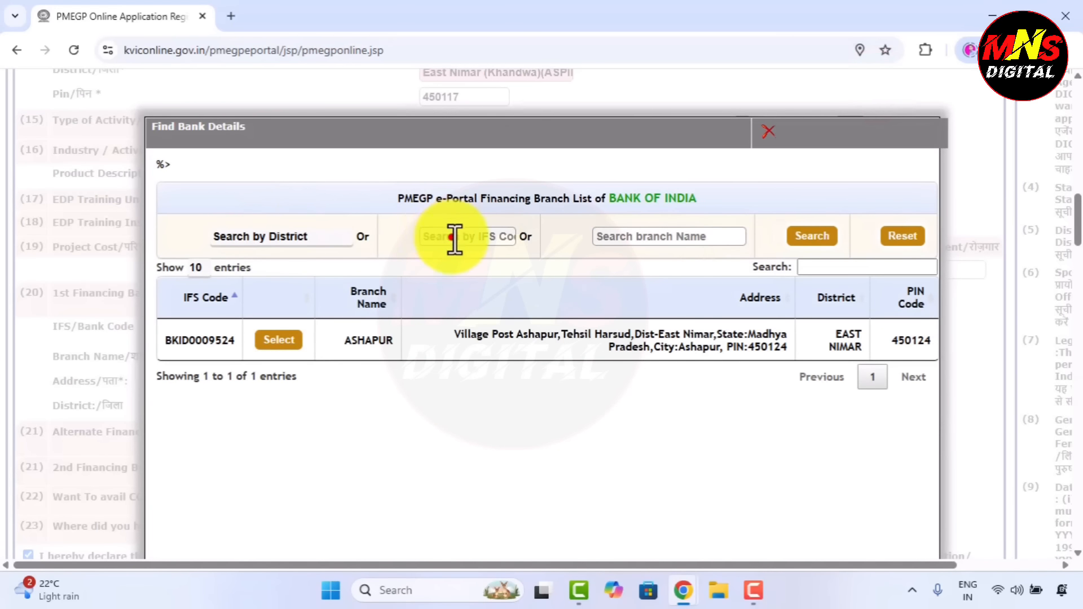
pyautogui.click(451, 238)
pyautogui.moveTo(546, 416); pyautogui.dragTo(885, 227)
pyautogui.click(588, 415)
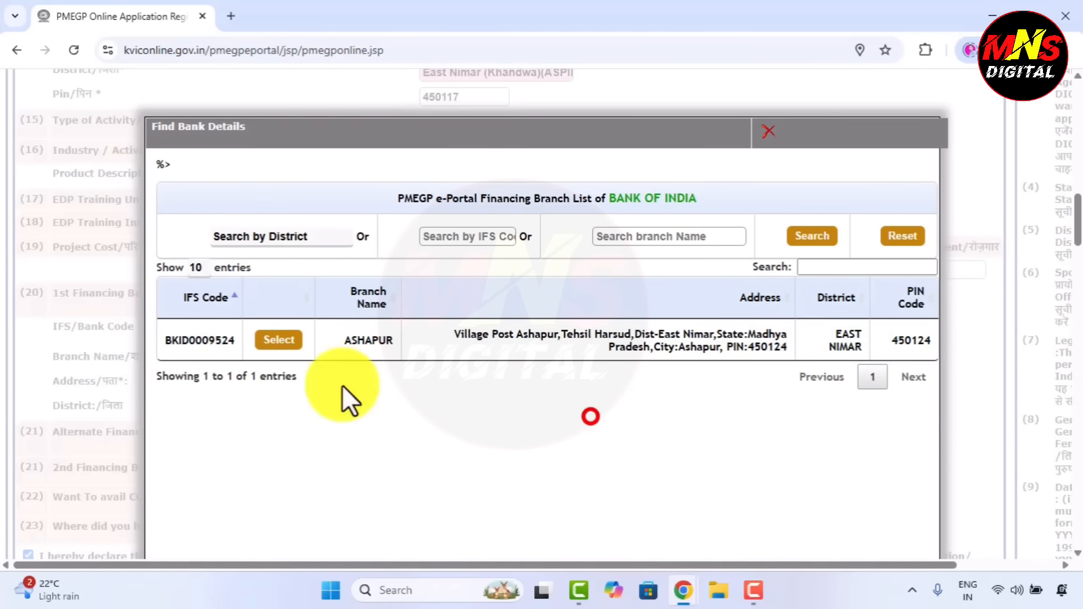
pyautogui.click(283, 342)
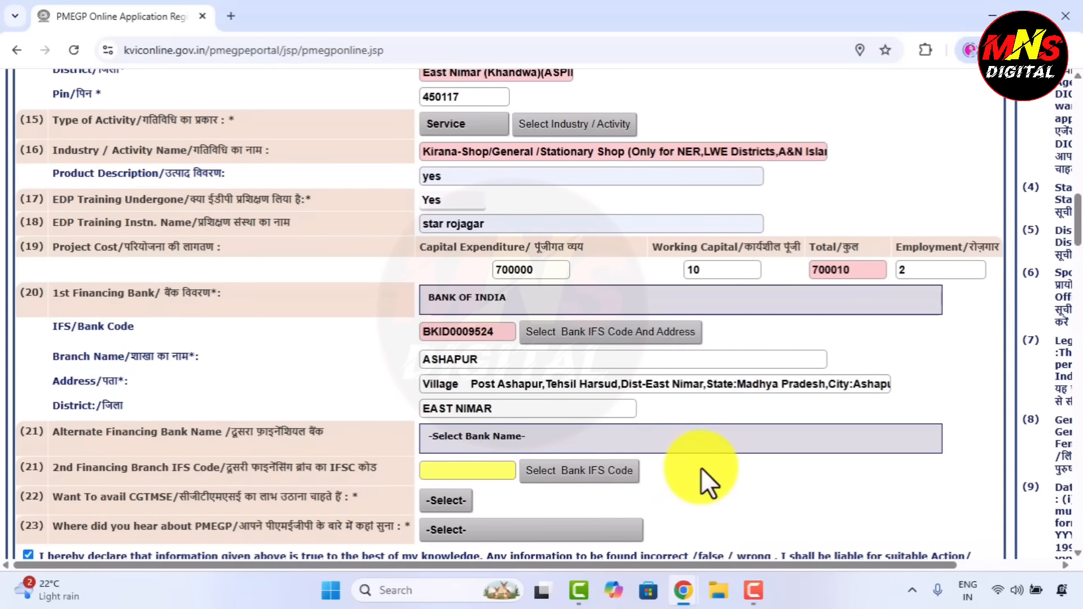
pyautogui.scroll(-1, 701, 468)
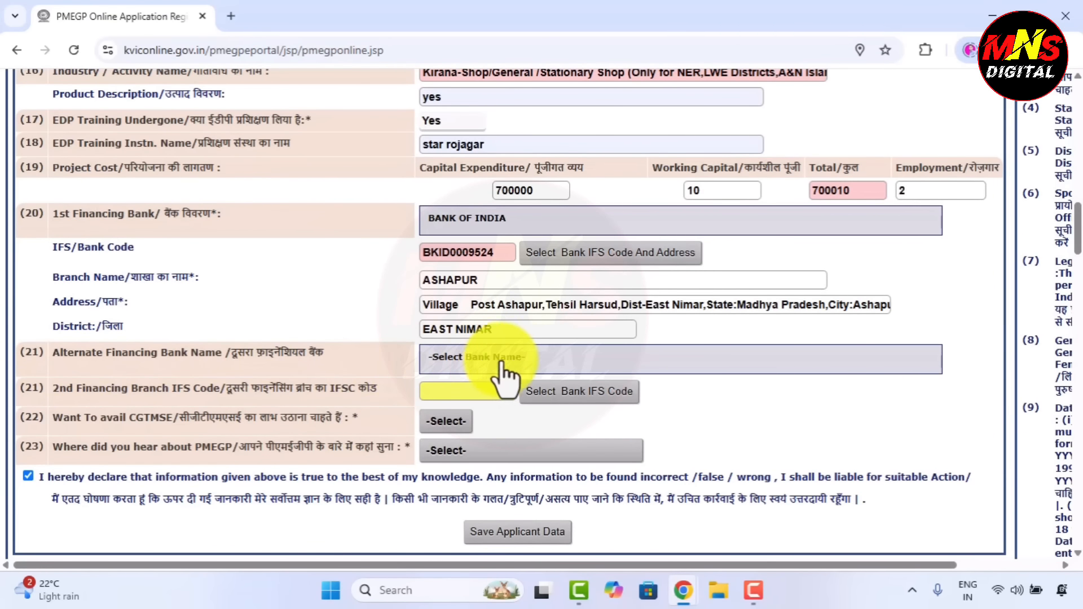
# Answer Yes to availing CGTMSE and set the PMEGP source to Social Media (Twitter,Facebook,Etc).
pyautogui.click(542, 355)
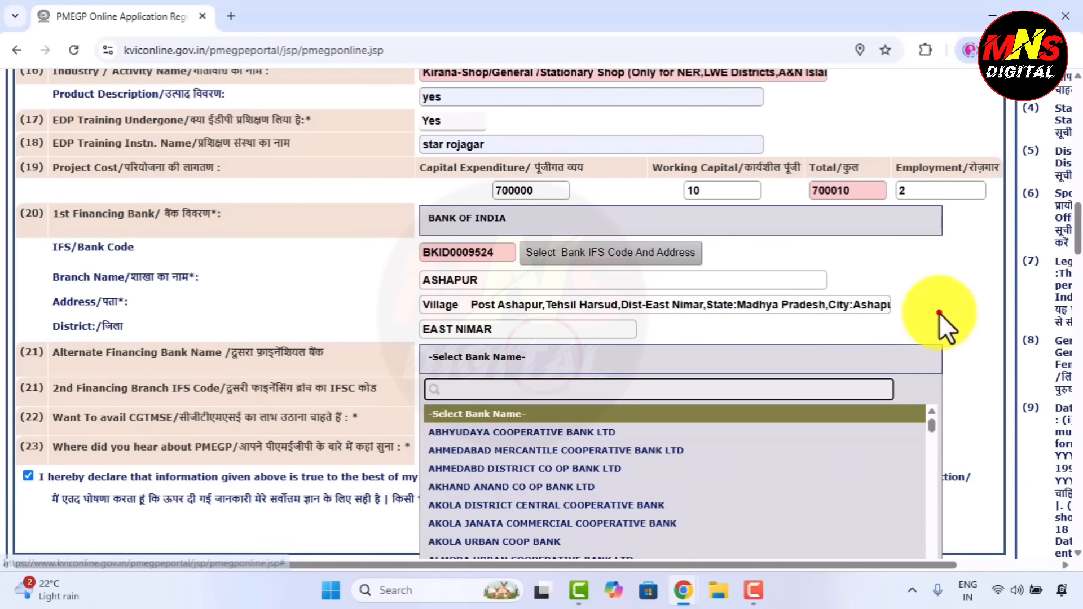
pyautogui.click(939, 313)
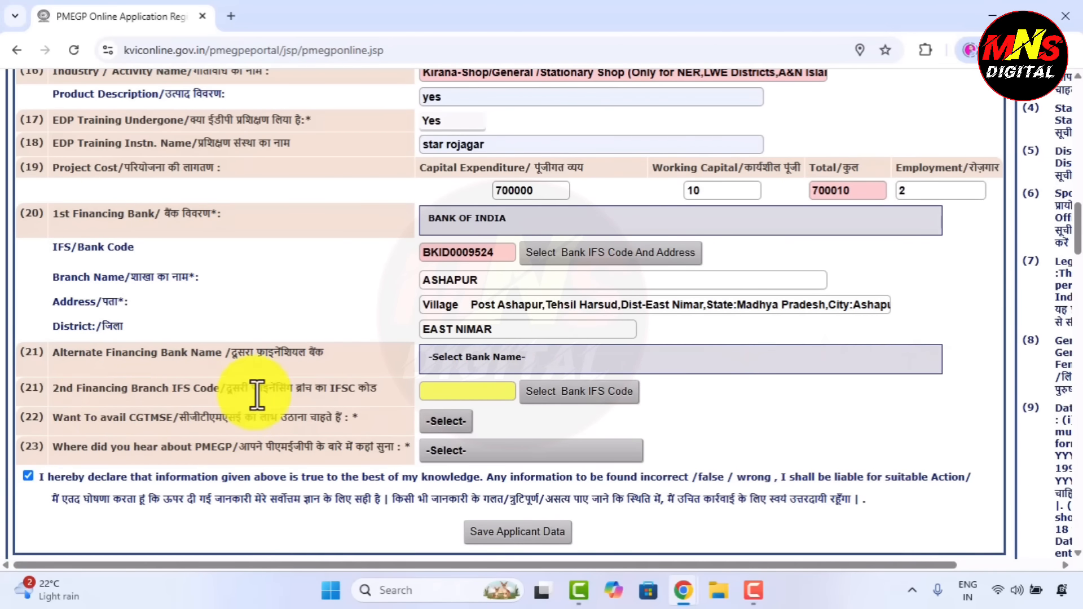
pyautogui.click(483, 424)
pyautogui.moveTo(52, 421); pyautogui.dragTo(353, 418)
pyautogui.click(462, 422)
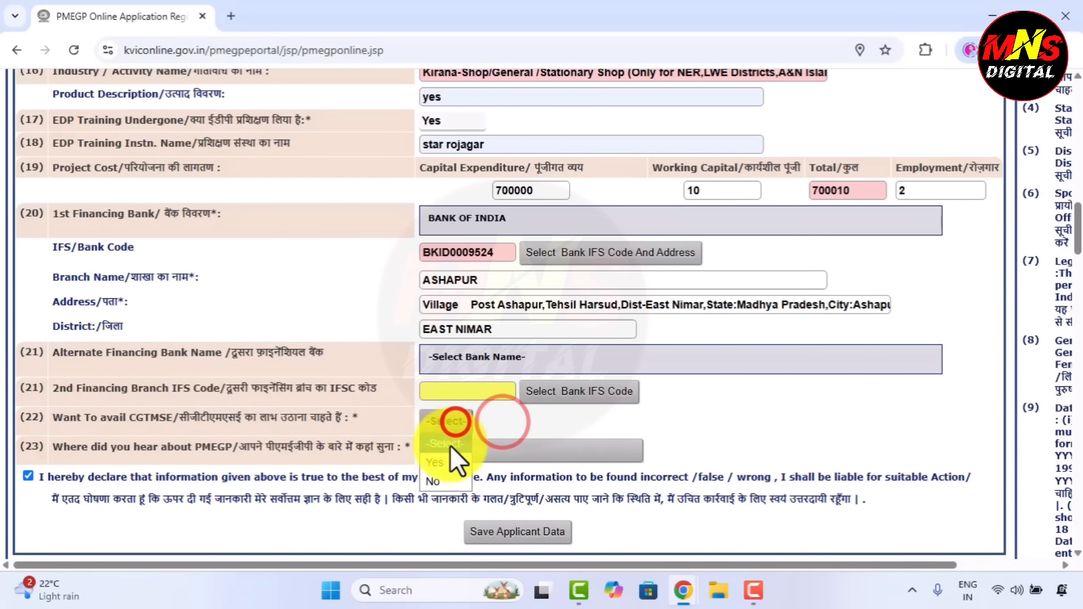
pyautogui.click(446, 457)
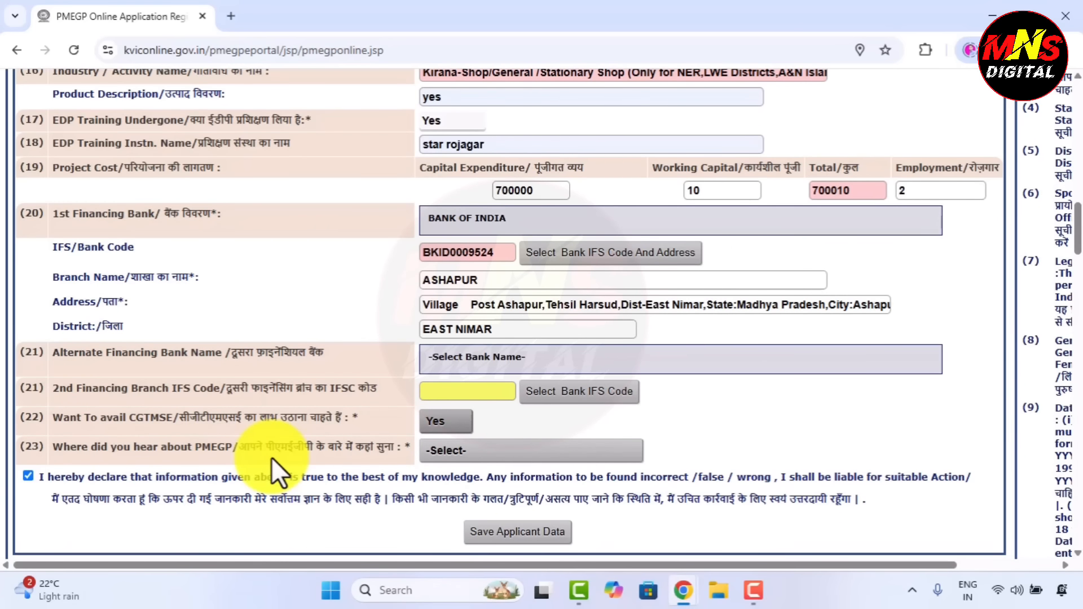
pyautogui.click(430, 450)
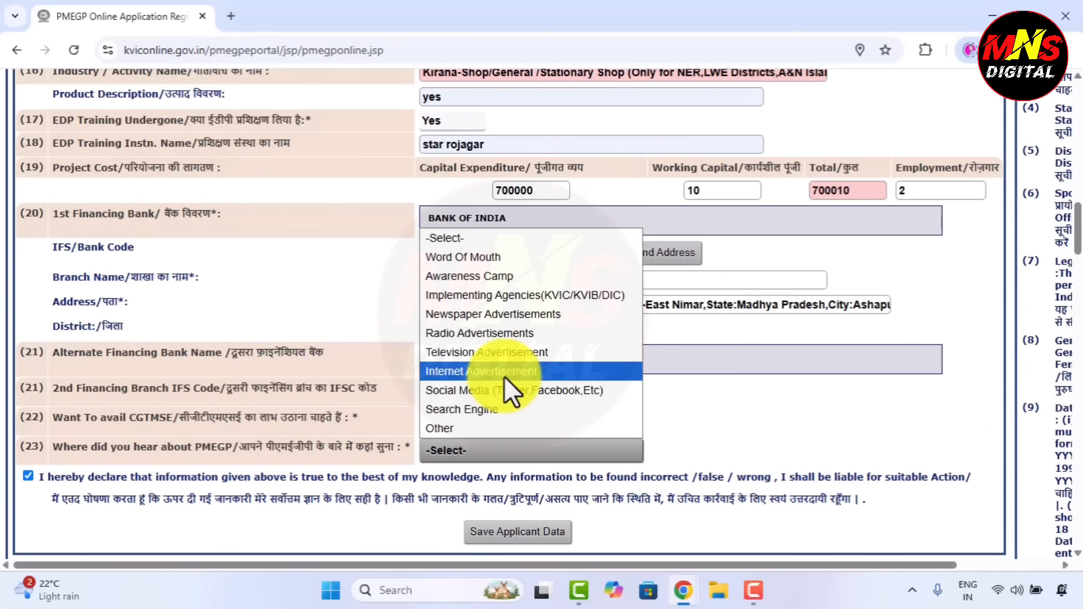
pyautogui.click(476, 392)
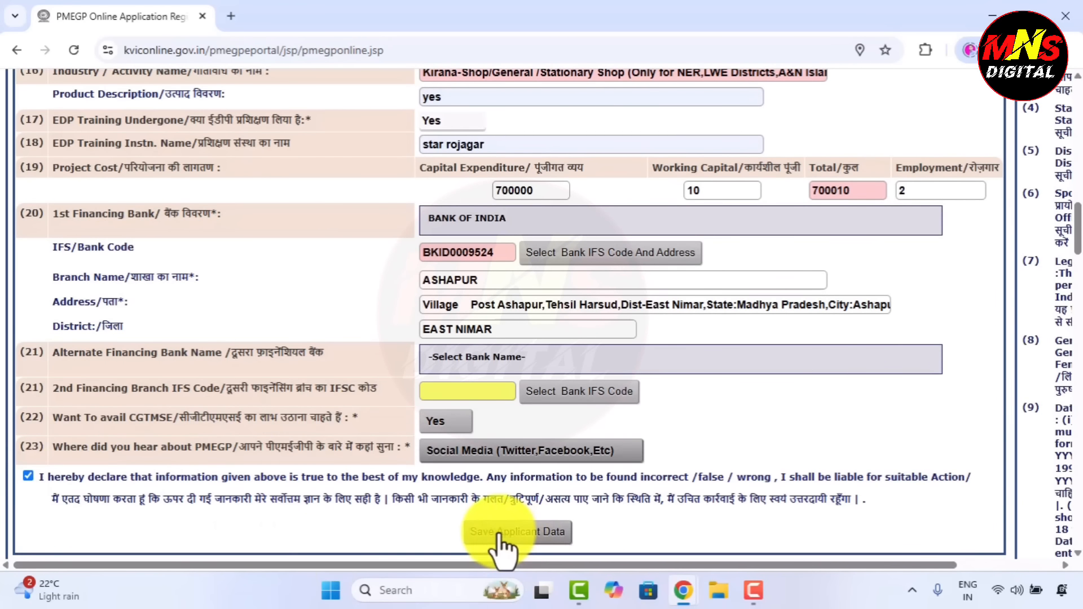
# Save the applicant data and accept the PMEGP Portal terms to submit the application.
pyautogui.click(588, 537)
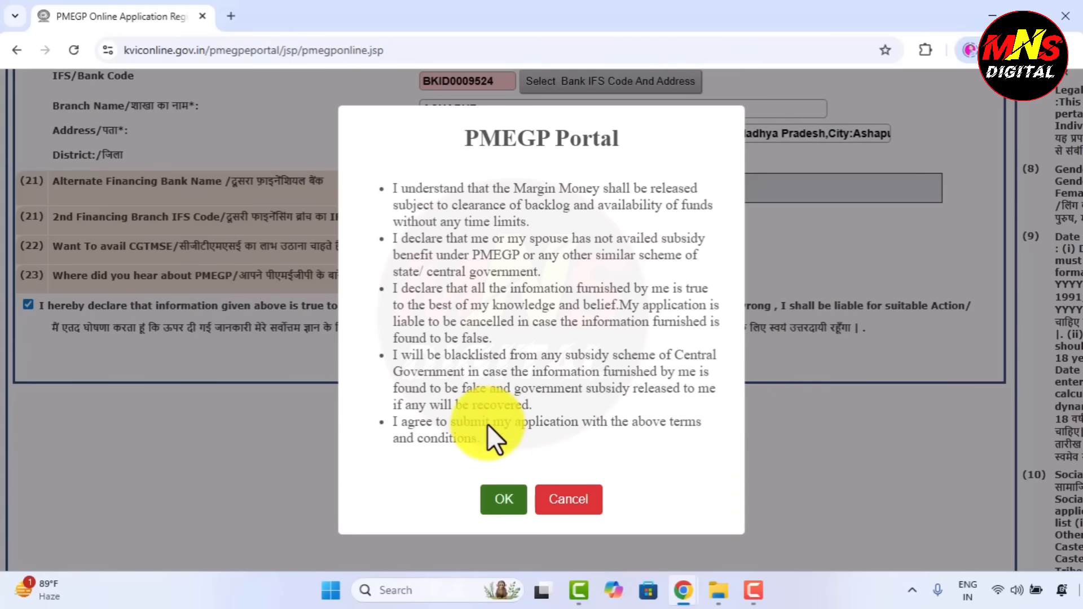
pyautogui.click(499, 503)
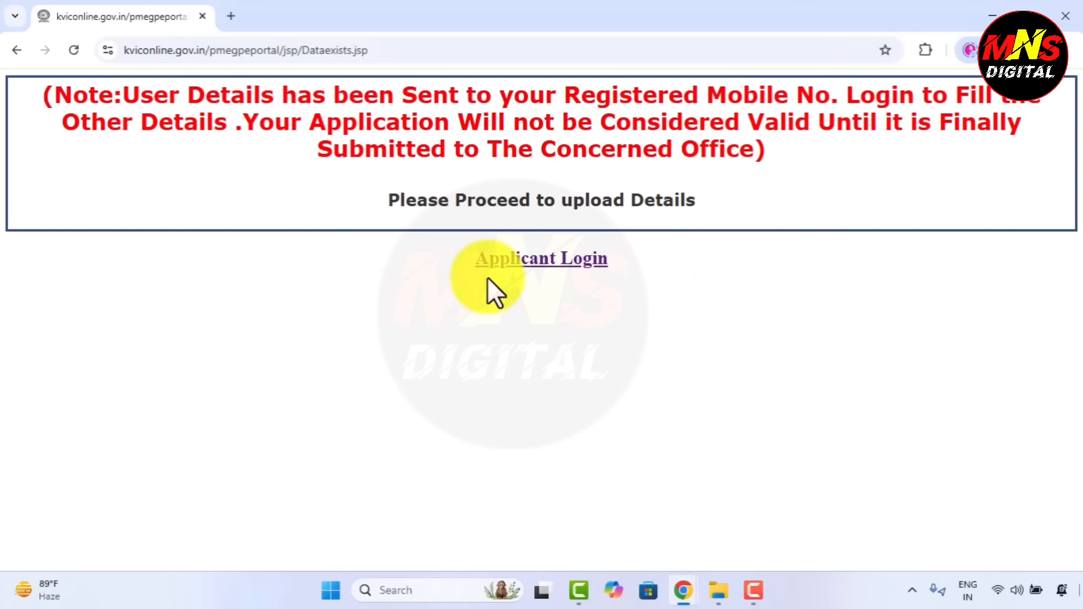
# Log in as the applicant, dismiss the Important Notice and go to the Upload page.
pyautogui.click(531, 261)
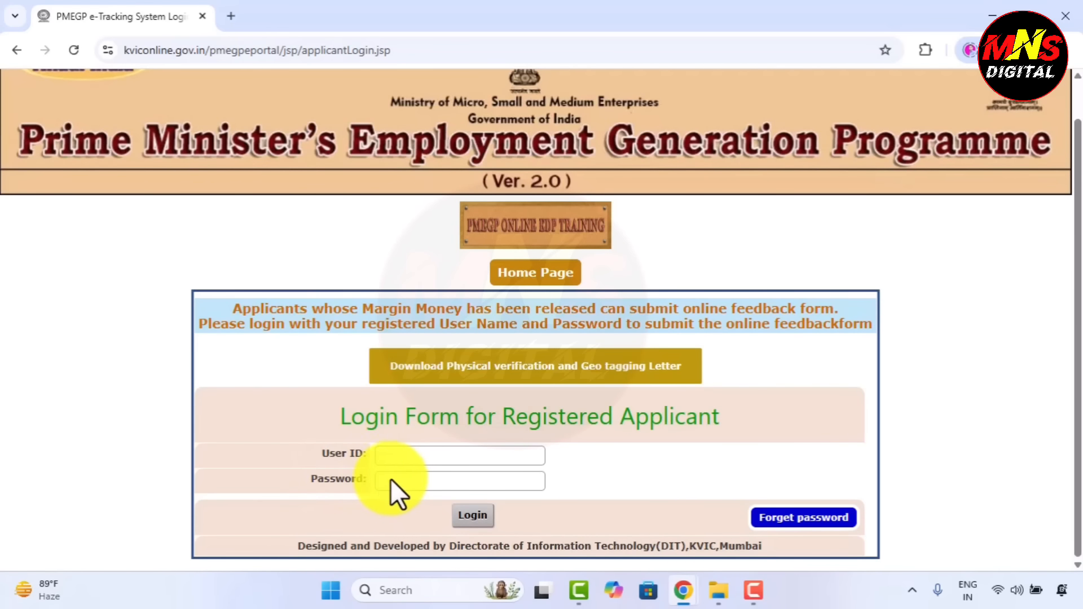
pyautogui.click(471, 517)
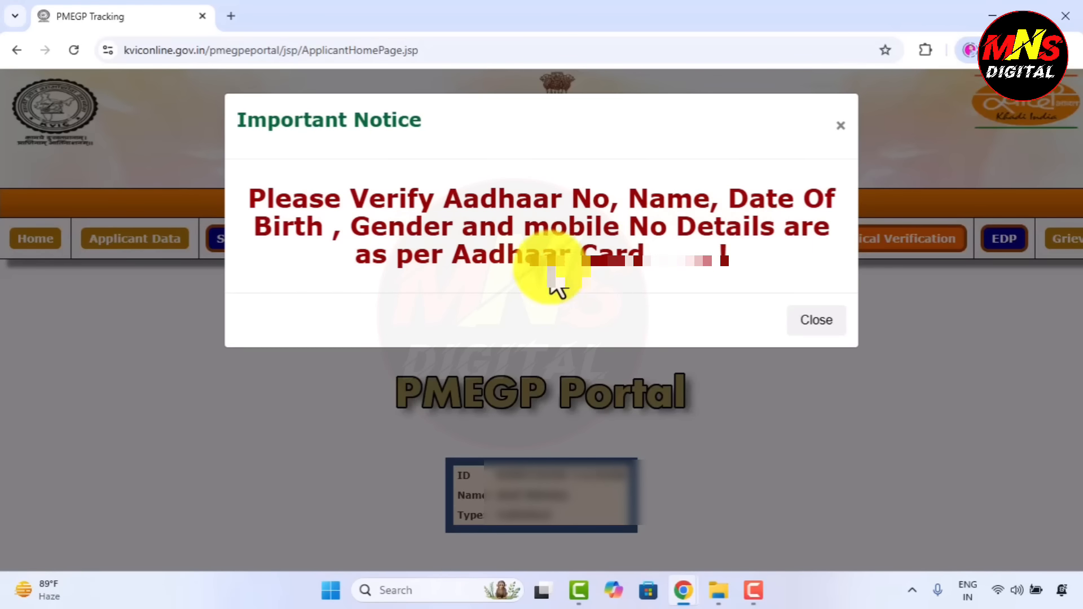
pyautogui.click(811, 319)
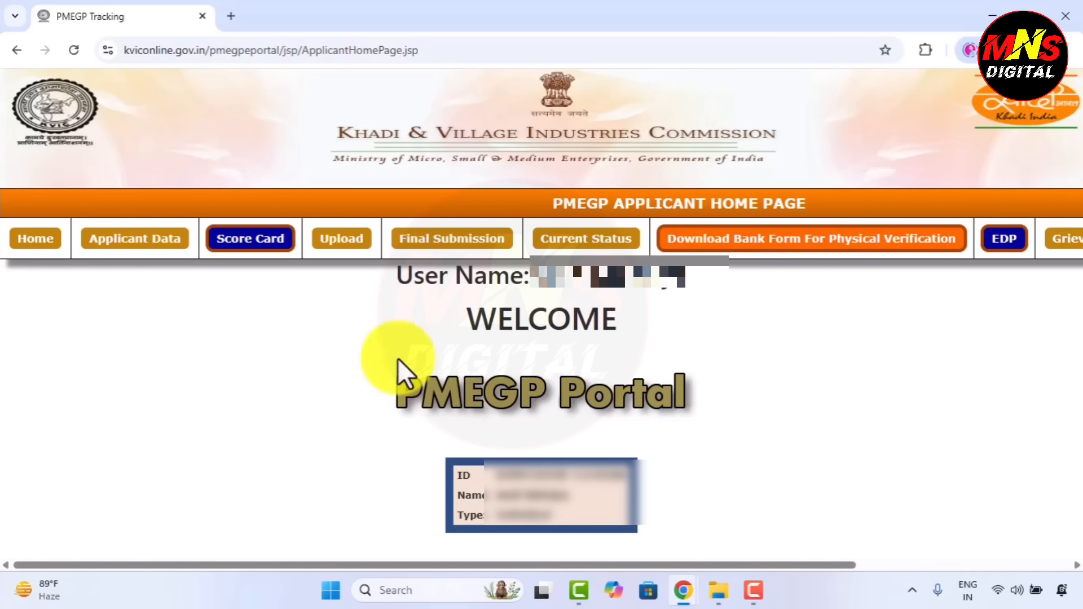
pyautogui.click(334, 239)
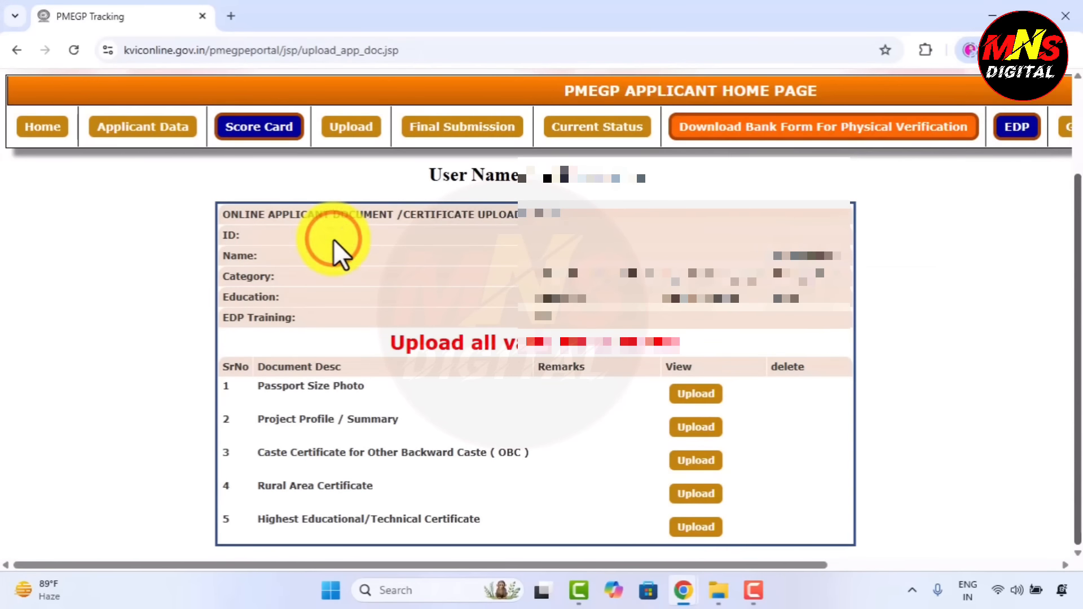